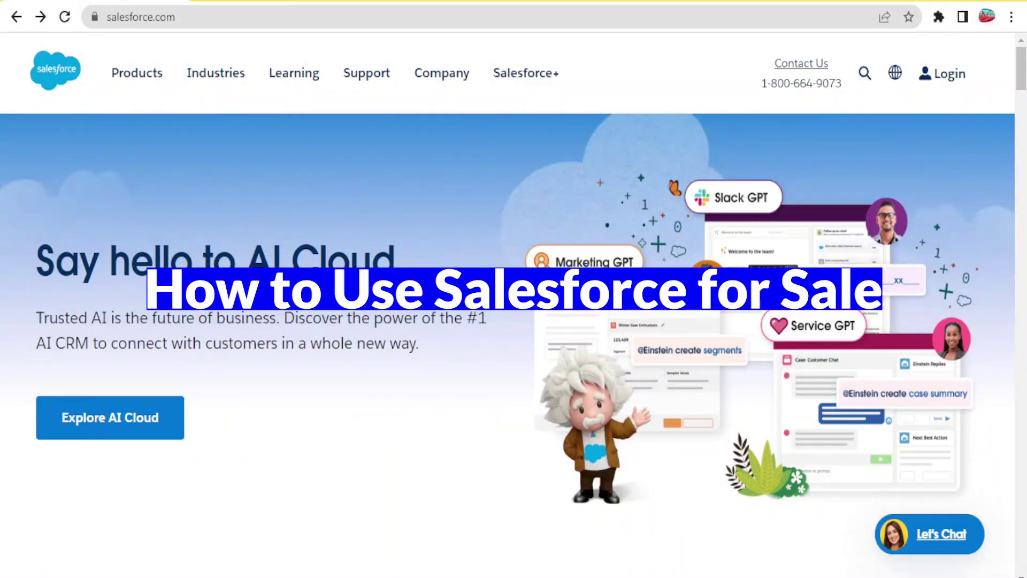
# - Scroll down the salesforce.com homepage from the AI Cloud intro to the customer success stories
pyautogui.moveTo(1023, 71); pyautogui.dragTo(1022, 83)
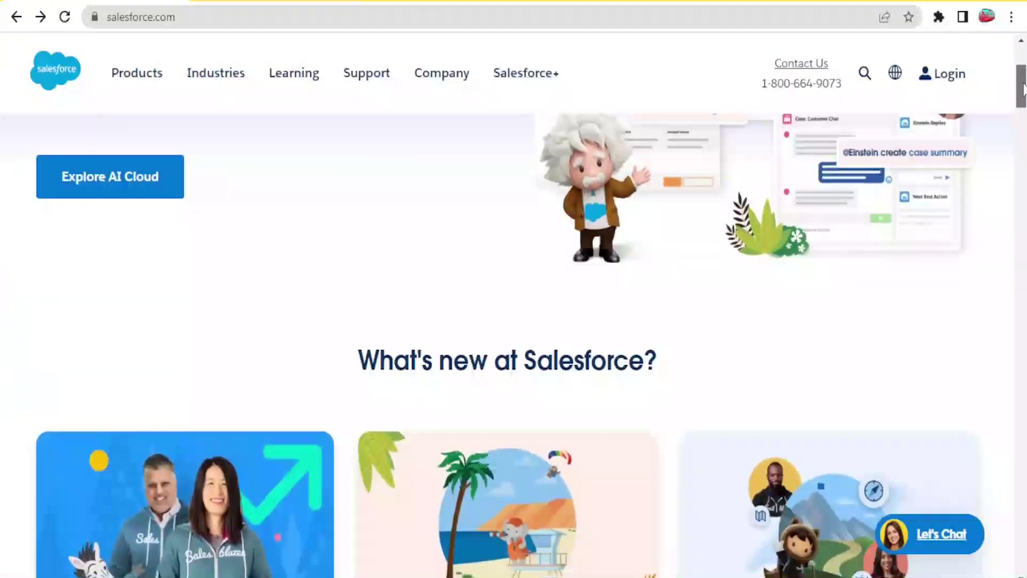
pyautogui.moveTo(1023, 90); pyautogui.dragTo(1023, 78)
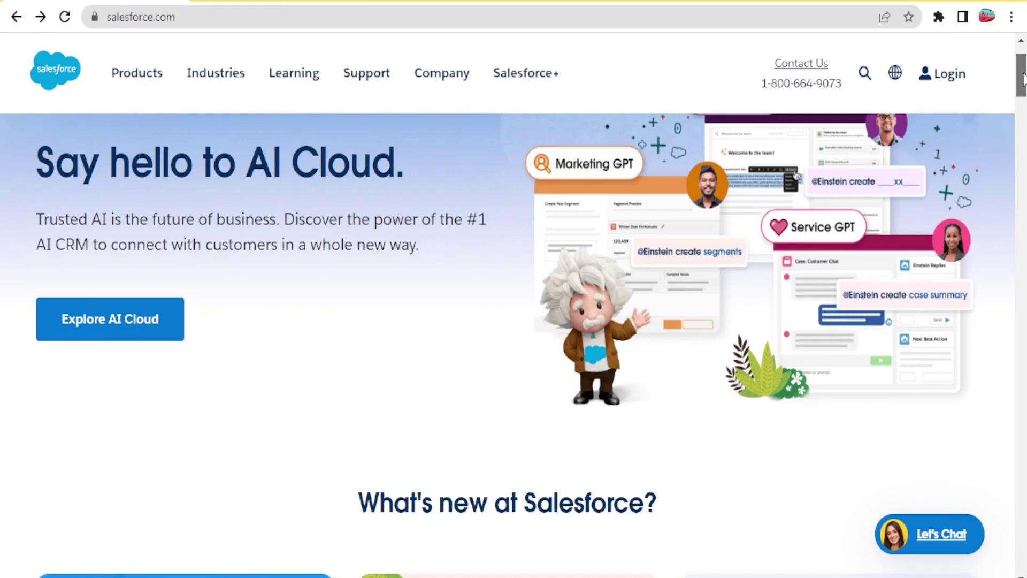
pyautogui.moveTo(1023, 78); pyautogui.dragTo(1024, 98)
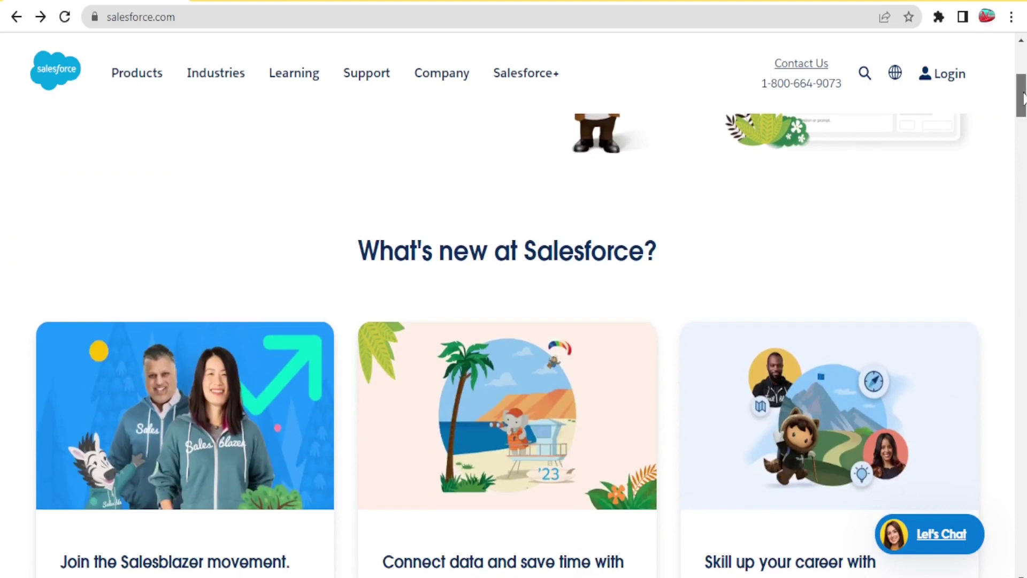
pyautogui.moveTo(1023, 98); pyautogui.dragTo(1023, 154)
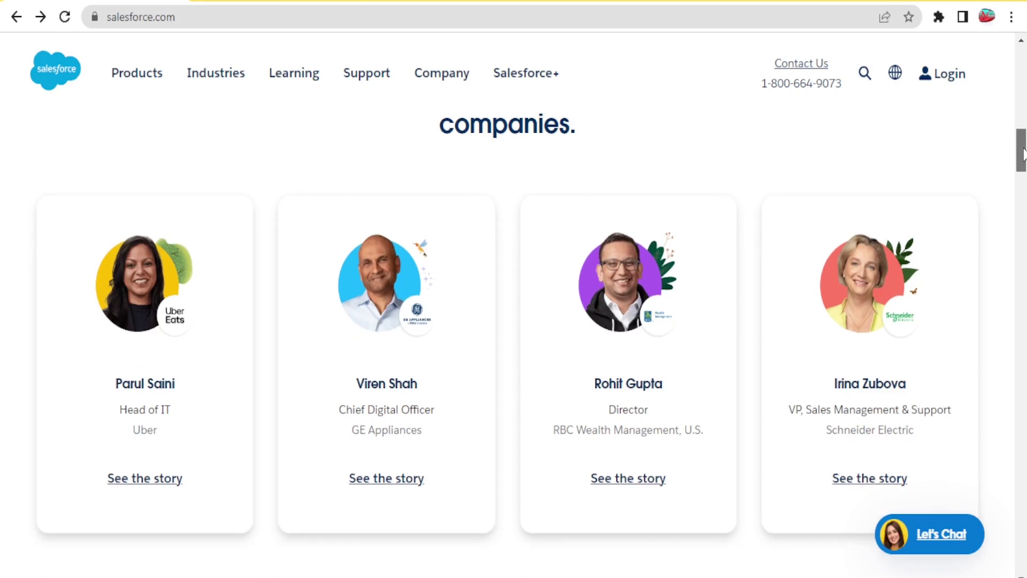
pyautogui.moveTo(1024, 154); pyautogui.dragTo(1023, 164)
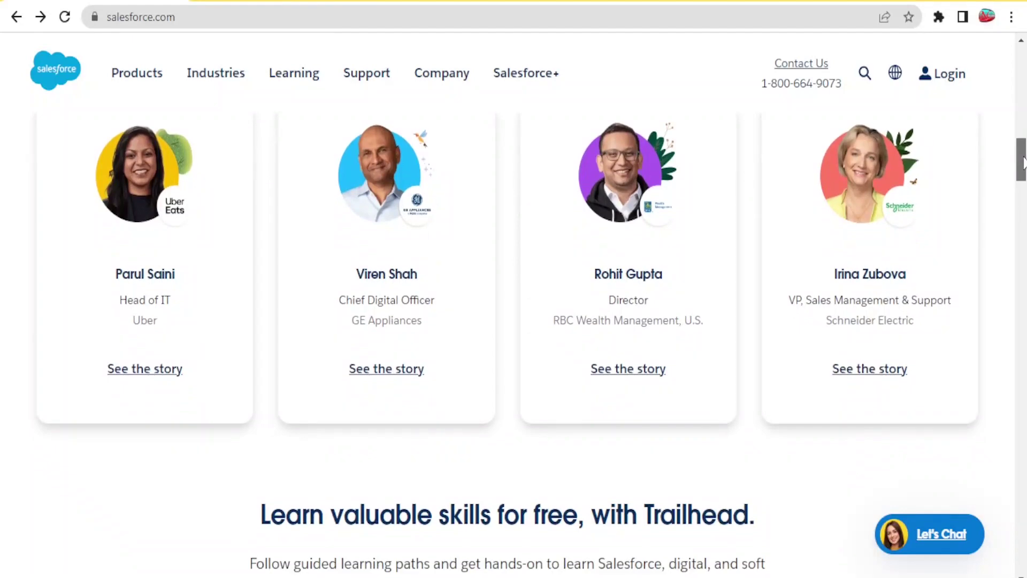
# - Scroll past the Trailhead and content sections to the 'New to Salesforce?' footer links
pyautogui.moveTo(1024, 160); pyautogui.dragTo(1022, 196)
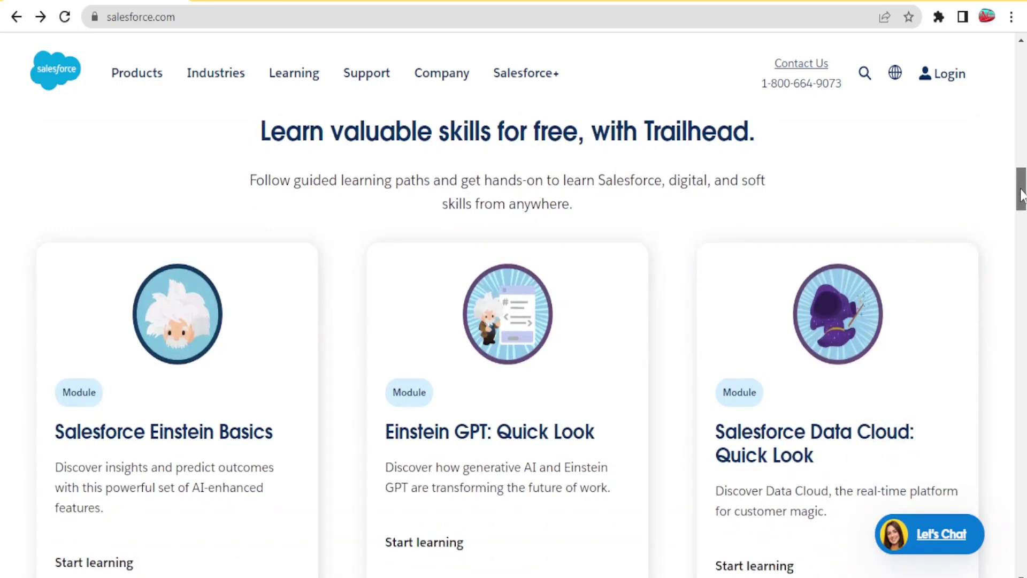
pyautogui.moveTo(1022, 195); pyautogui.dragTo(1018, 260)
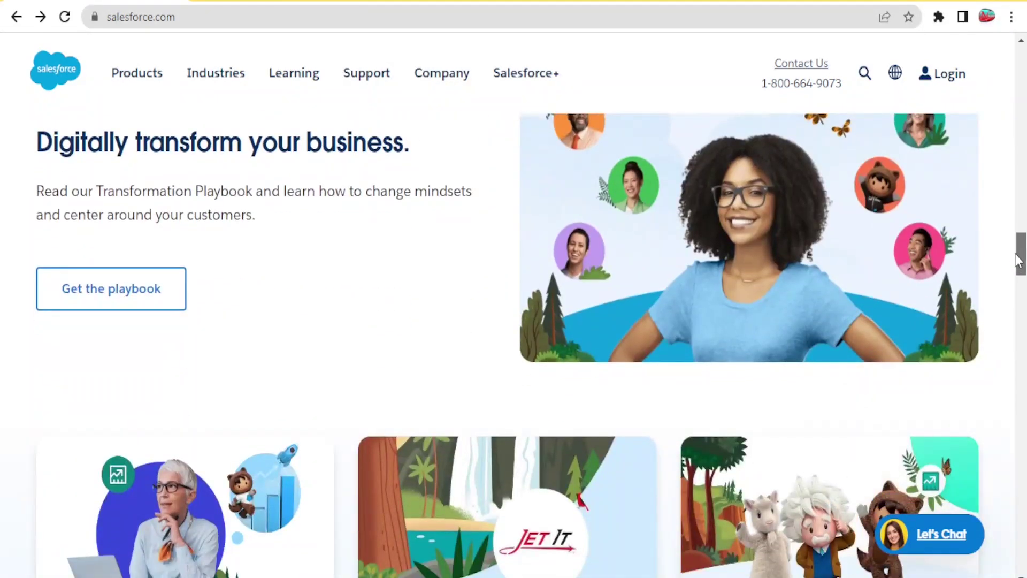
pyautogui.moveTo(1019, 260); pyautogui.dragTo(1022, 237)
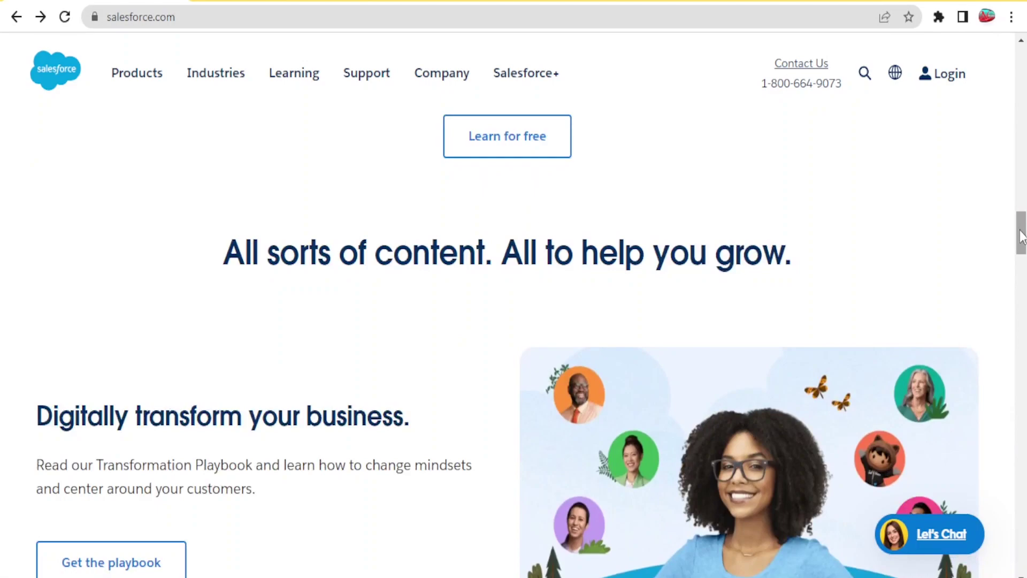
pyautogui.moveTo(1022, 237); pyautogui.dragTo(1018, 407)
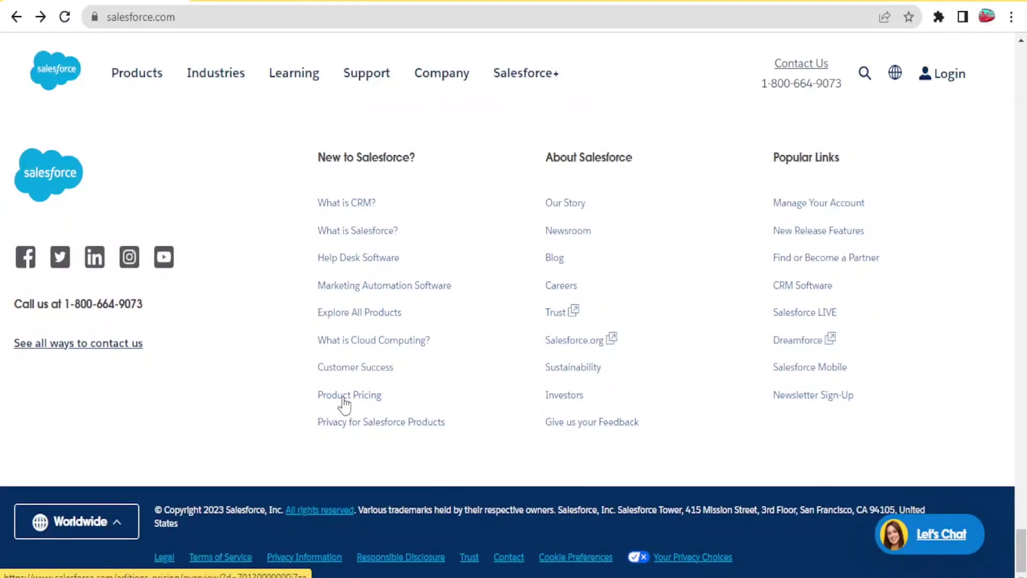
# - Open Product Pricing from the footer, view the Small Business editions, then go back
pyautogui.click(353, 402)
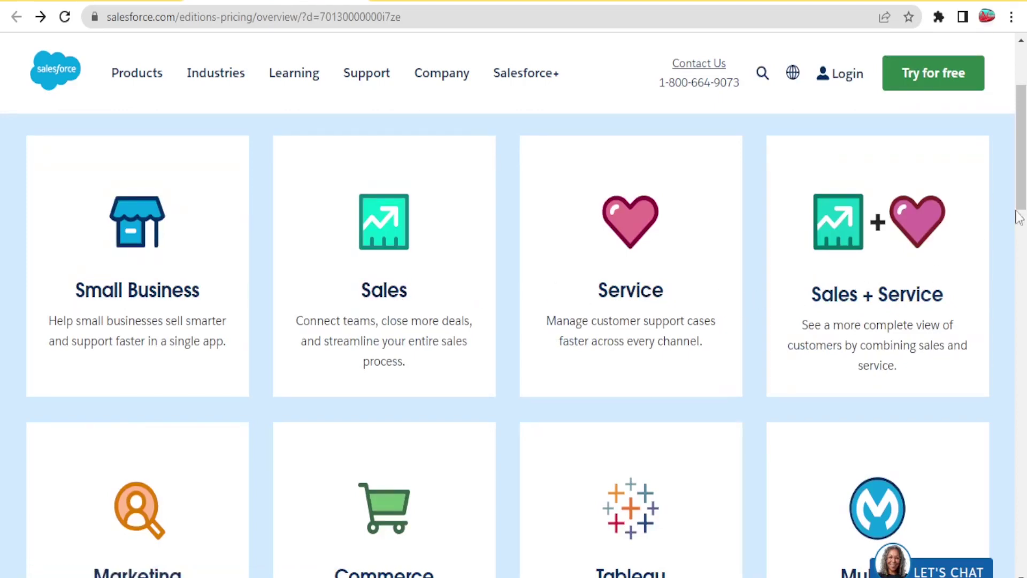
pyautogui.scroll(-5, 1021, 246)
pyautogui.moveTo(1022, 251); pyautogui.dragTo(1023, 144)
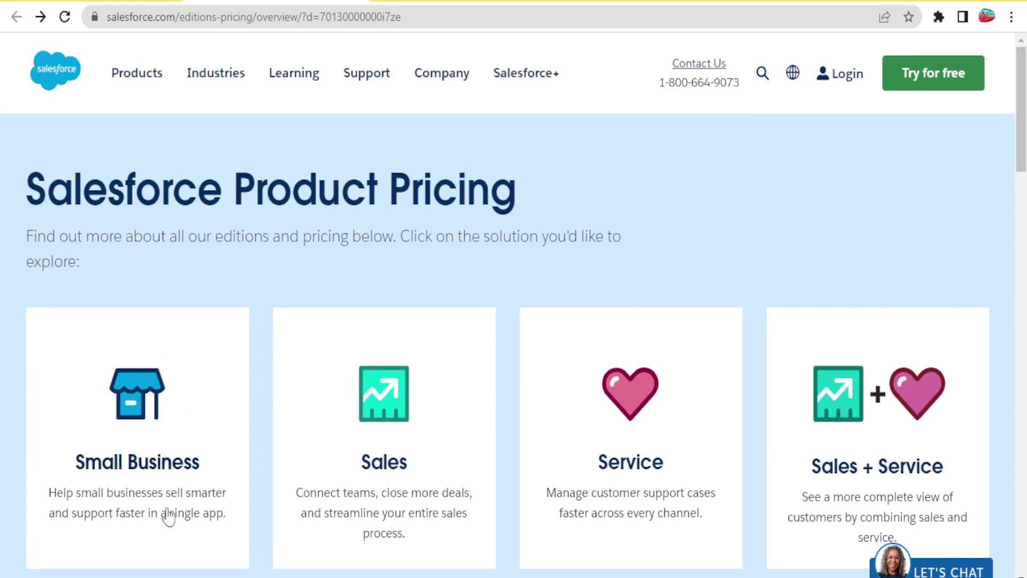
pyautogui.click(163, 421)
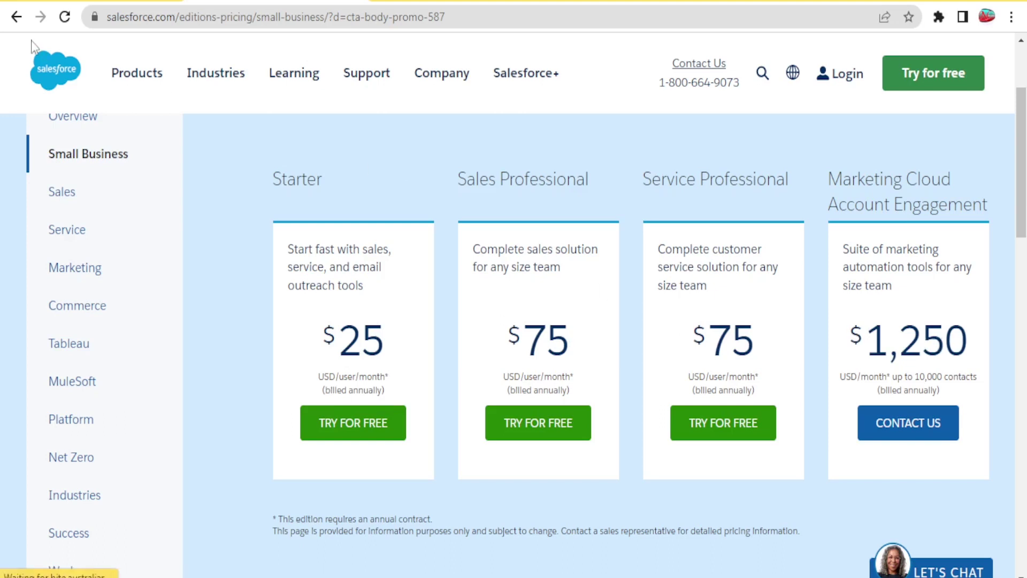
pyautogui.click(16, 16)
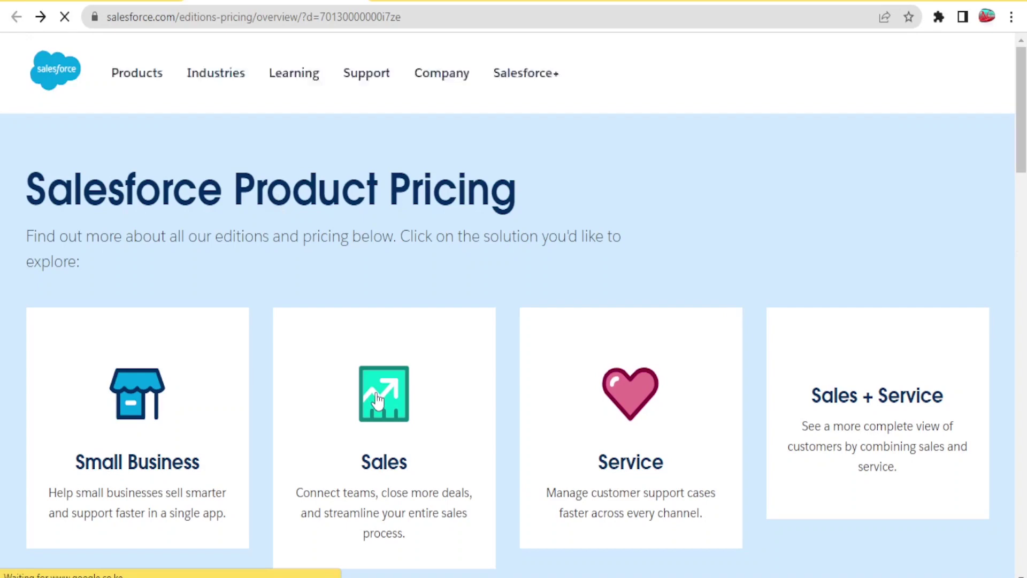
# - Review the Sales Cloud editions ($25–$300 per user monthly), then return to the pricing overview's top
pyautogui.click(435, 394)
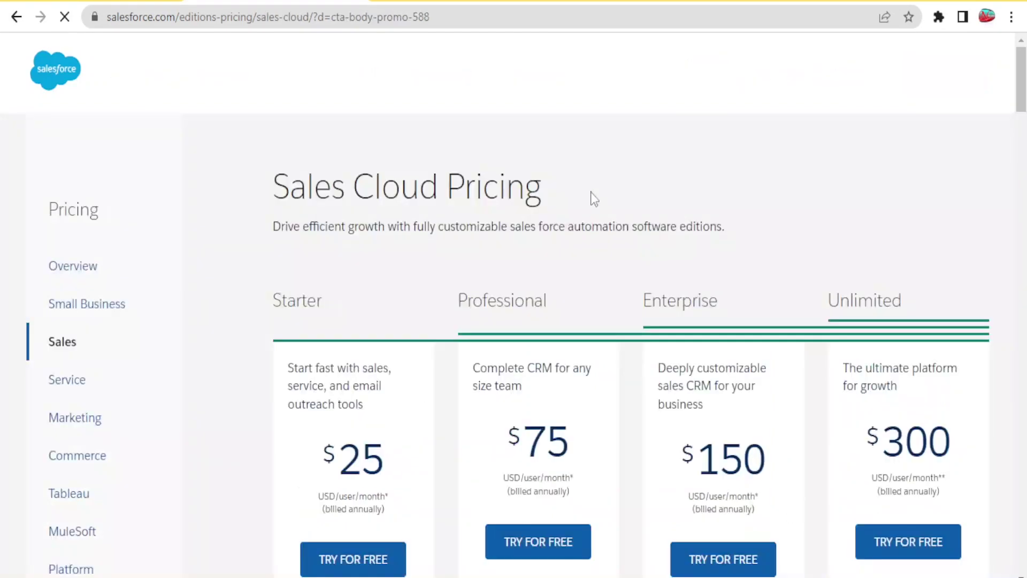
pyautogui.scroll(-2, 1022, 88)
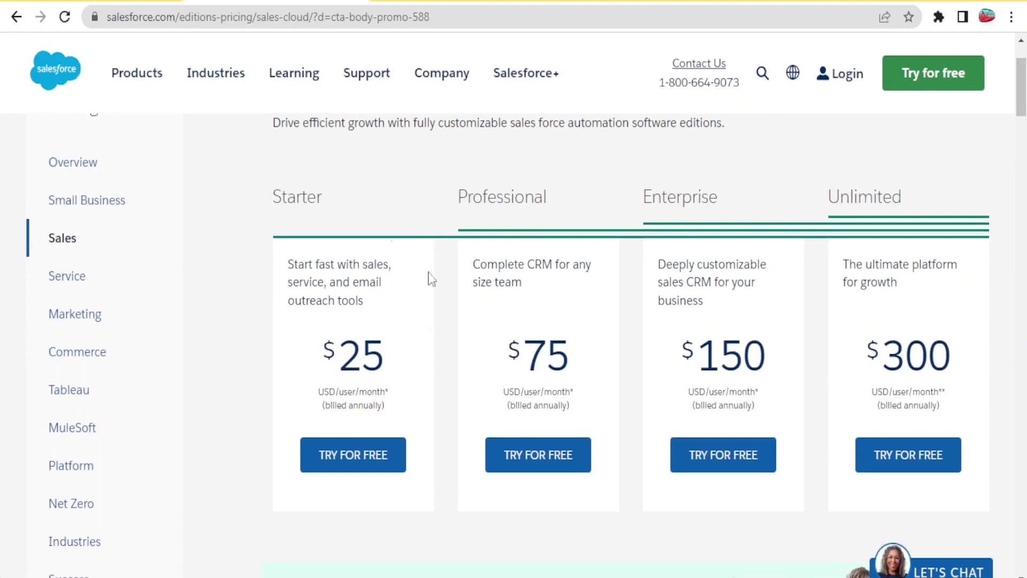
pyautogui.hotkey('alt', 'Left')
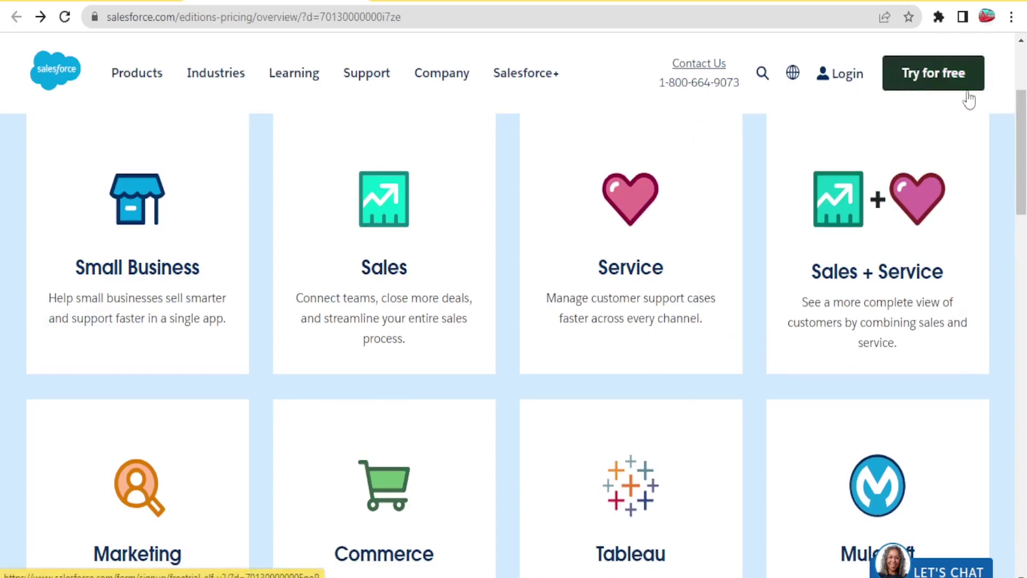
pyautogui.moveTo(1024, 127); pyautogui.dragTo(1023, 106)
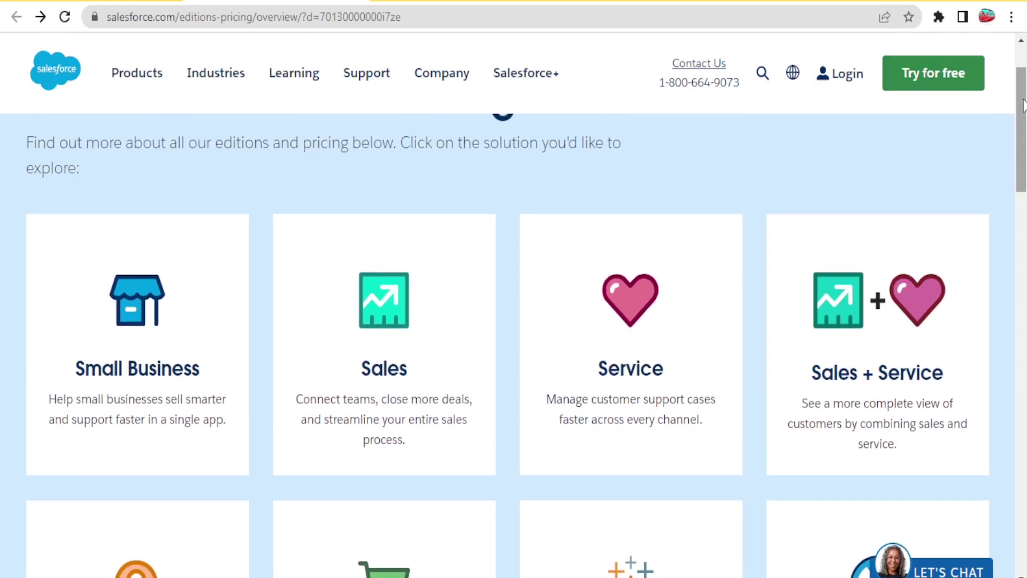
pyautogui.moveTo(1023, 105); pyautogui.dragTo(1023, 85)
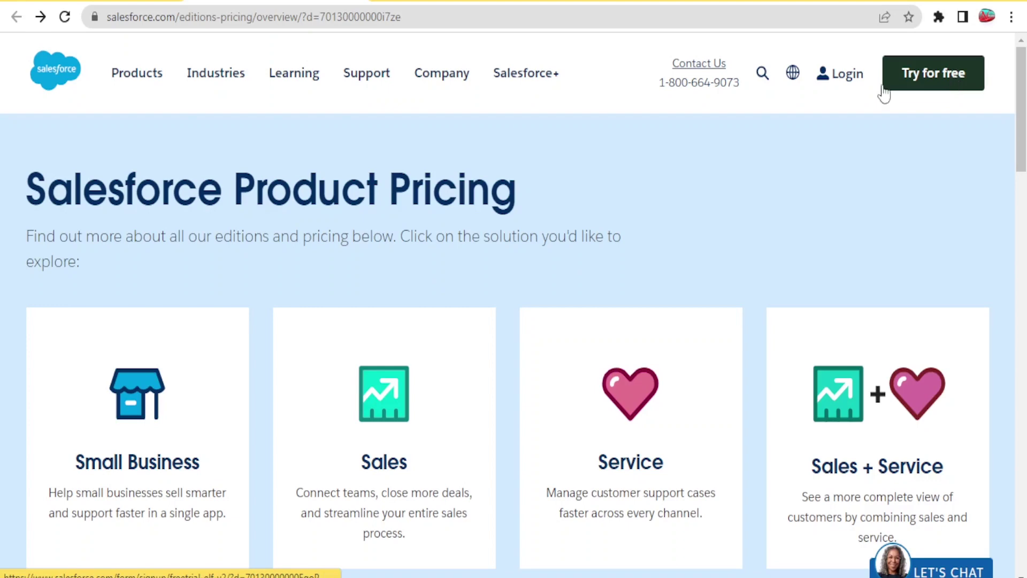
# - Log in through the Salesforce product login to reach the All Open Leads list
pyautogui.click(824, 86)
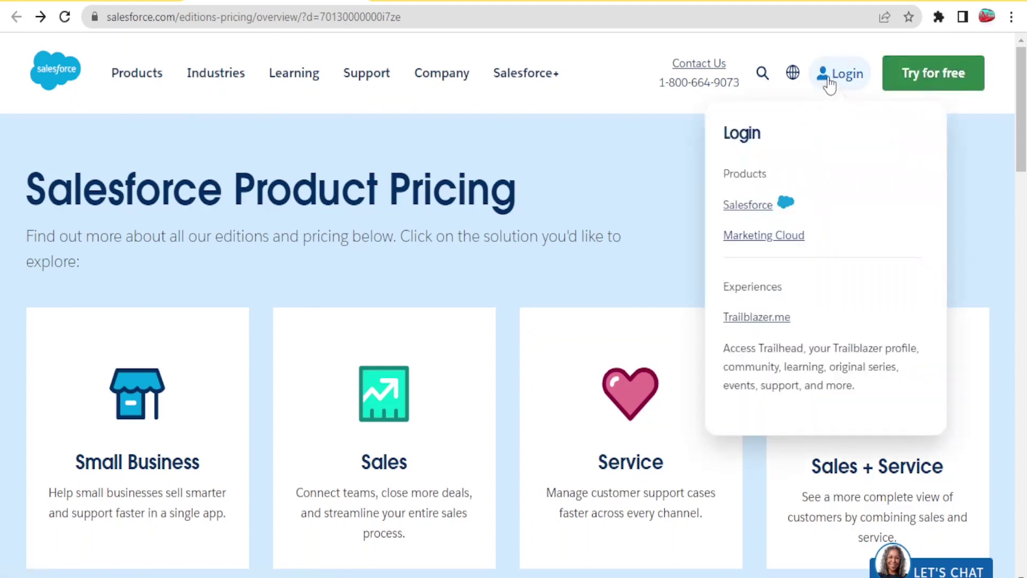
pyautogui.click(919, 81)
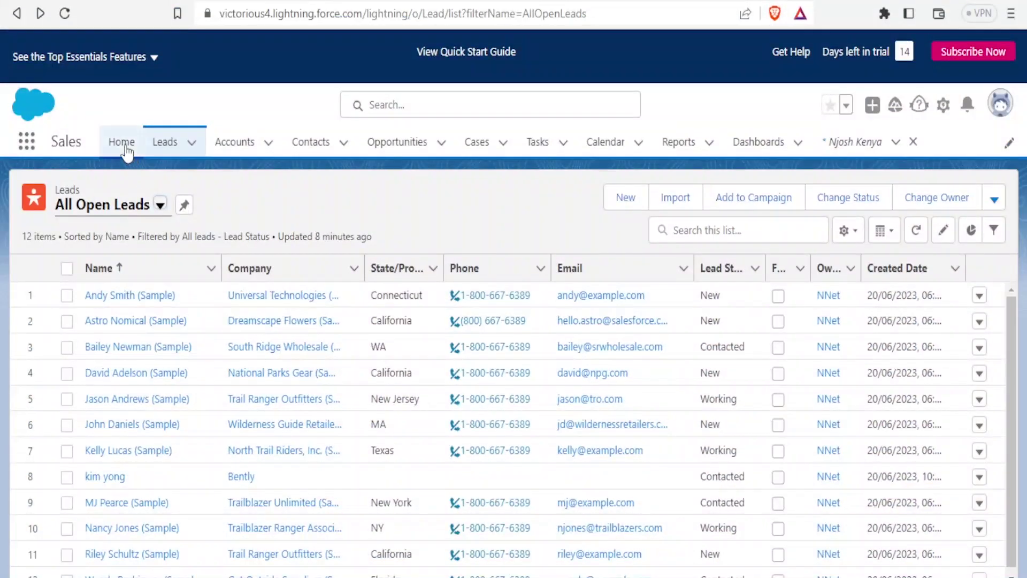
# - Go to the Sales Home dashboard, then show the Leads tab's shortcuts and recent records
pyautogui.click(123, 143)
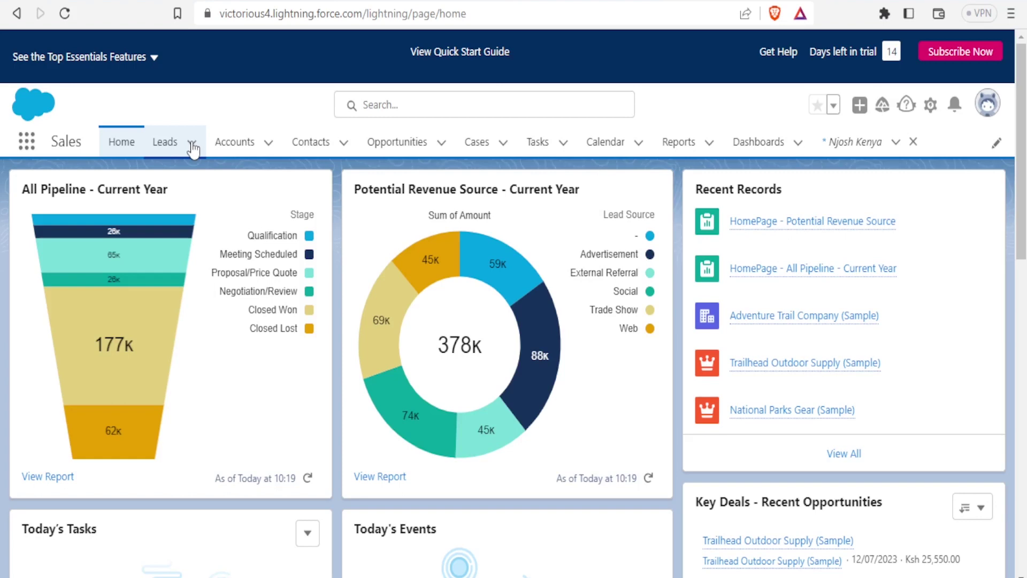
pyautogui.click(191, 143)
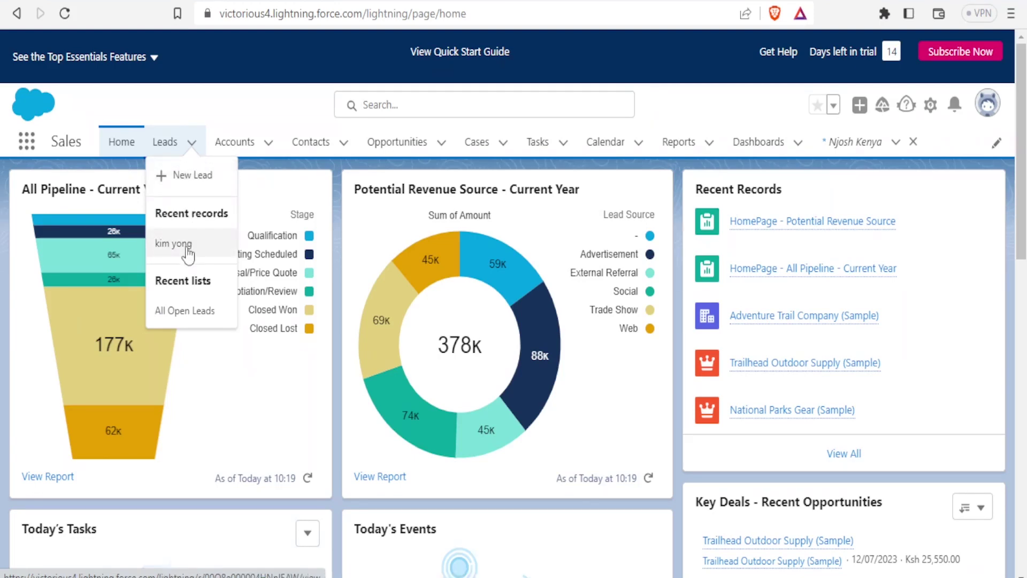
# - Choose New Lead from the Leads tab menu to open a blank lead form
pyautogui.click(182, 177)
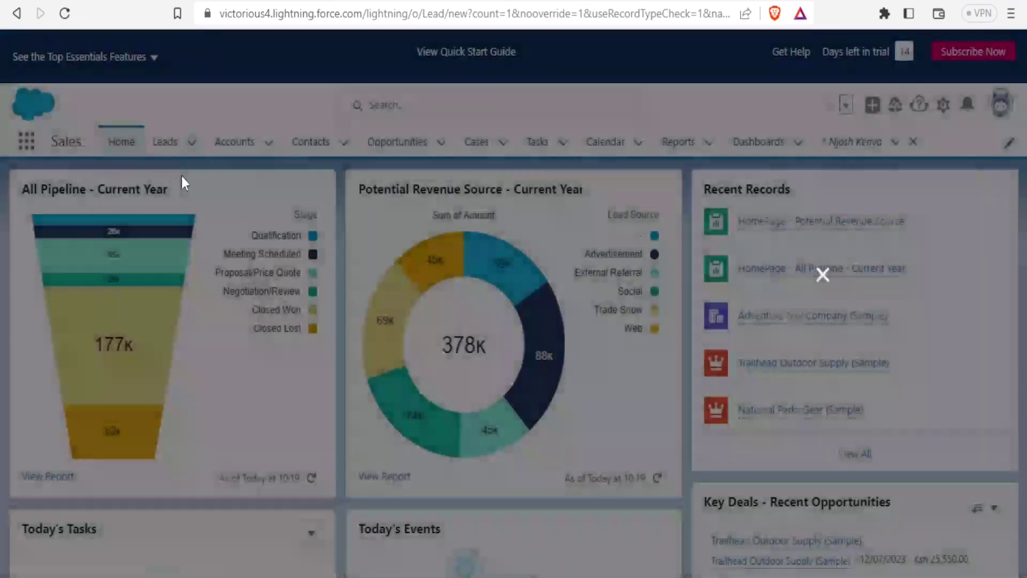
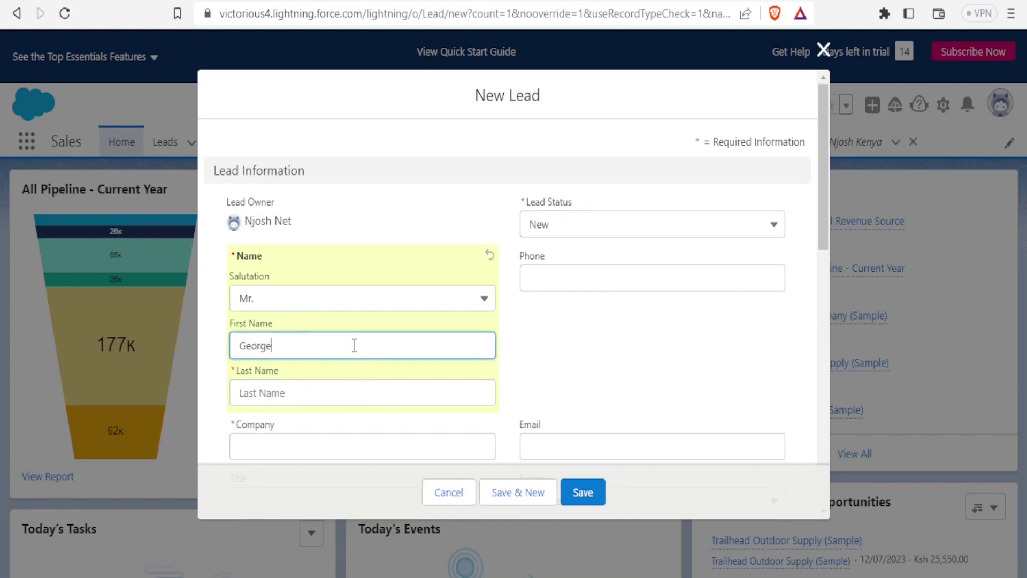
# - Enter the lead's first and last name and company Legends
pyautogui.click(286, 389)
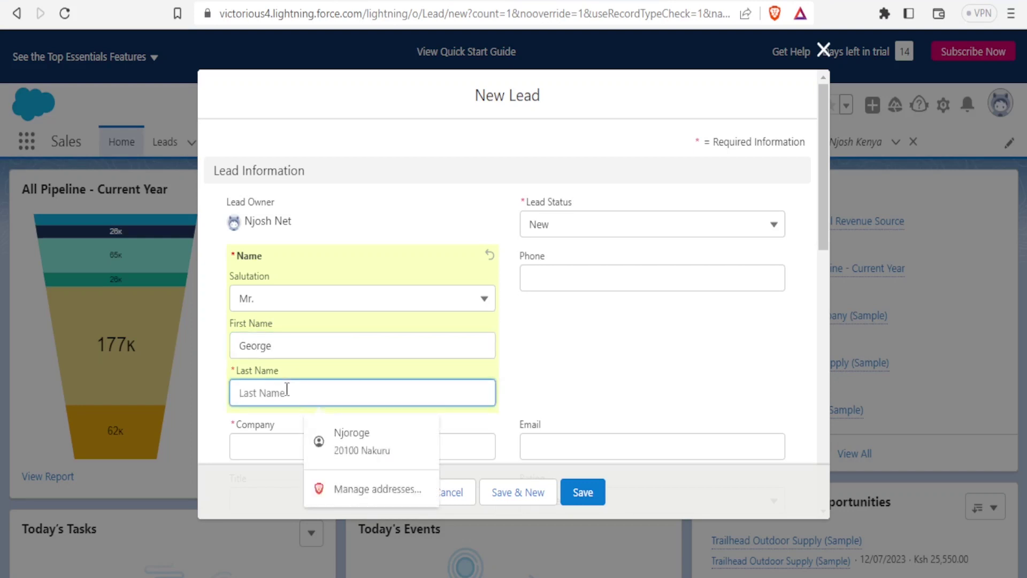
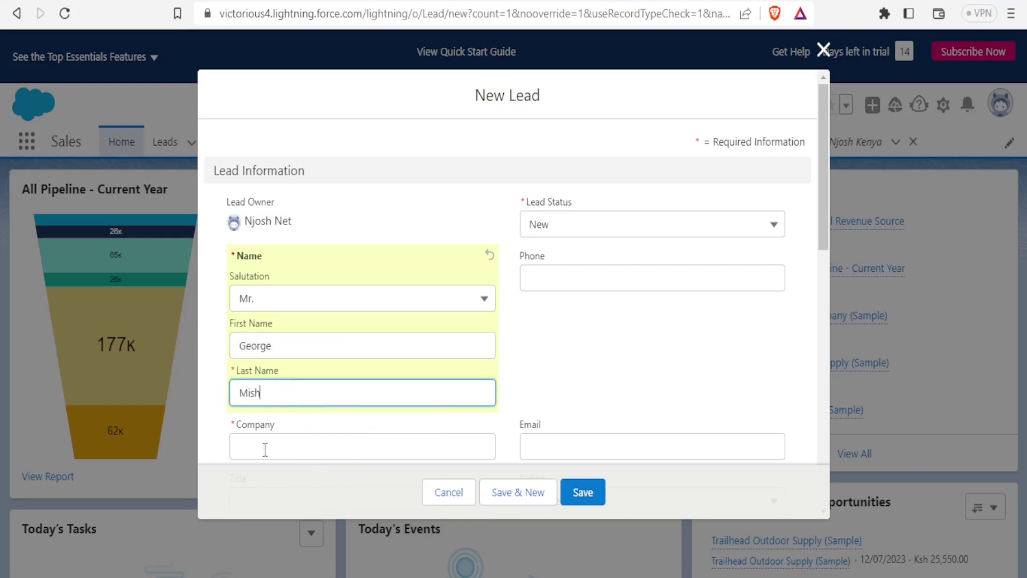
pyautogui.click(263, 449)
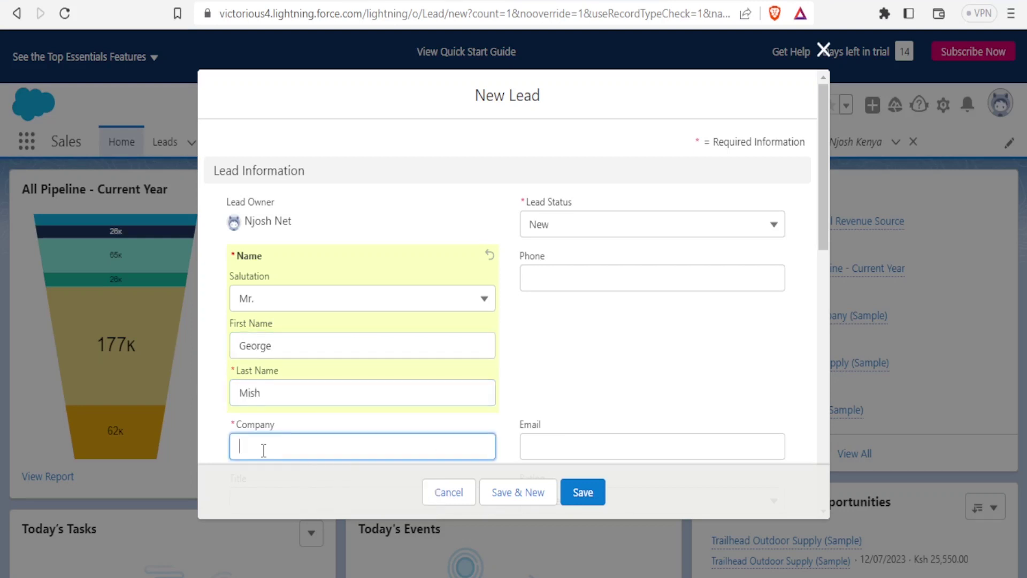
pyautogui.write('Legends')
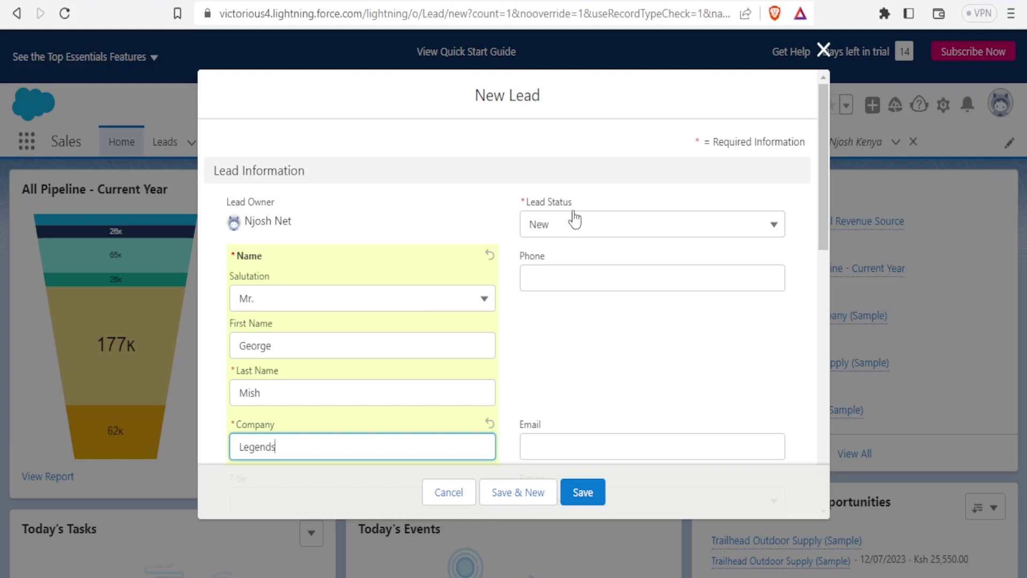
# - Set the lead status to Contacted and enter the lead's phone number
pyautogui.click(774, 233)
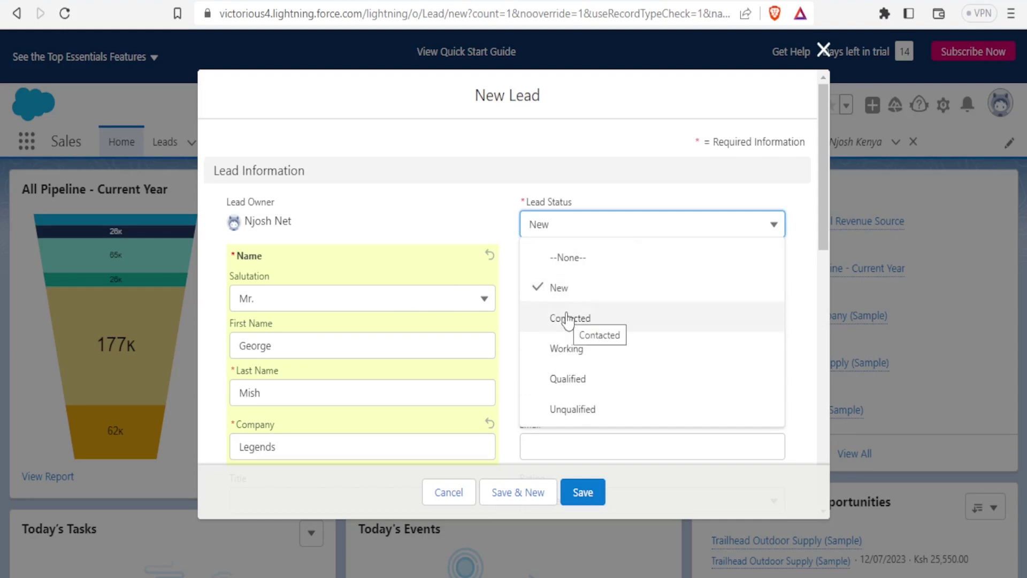
pyautogui.click(568, 319)
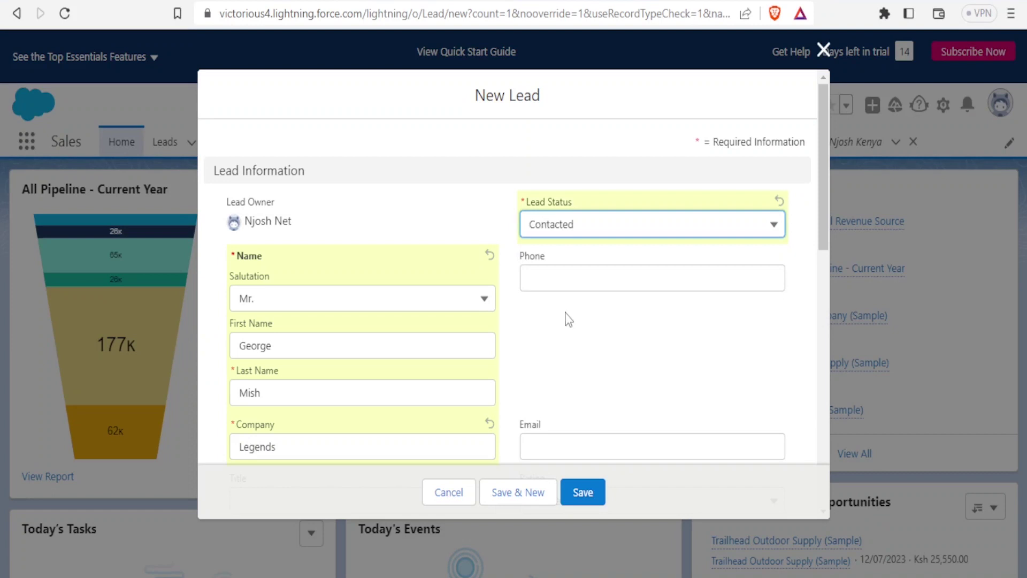
pyautogui.click(544, 280)
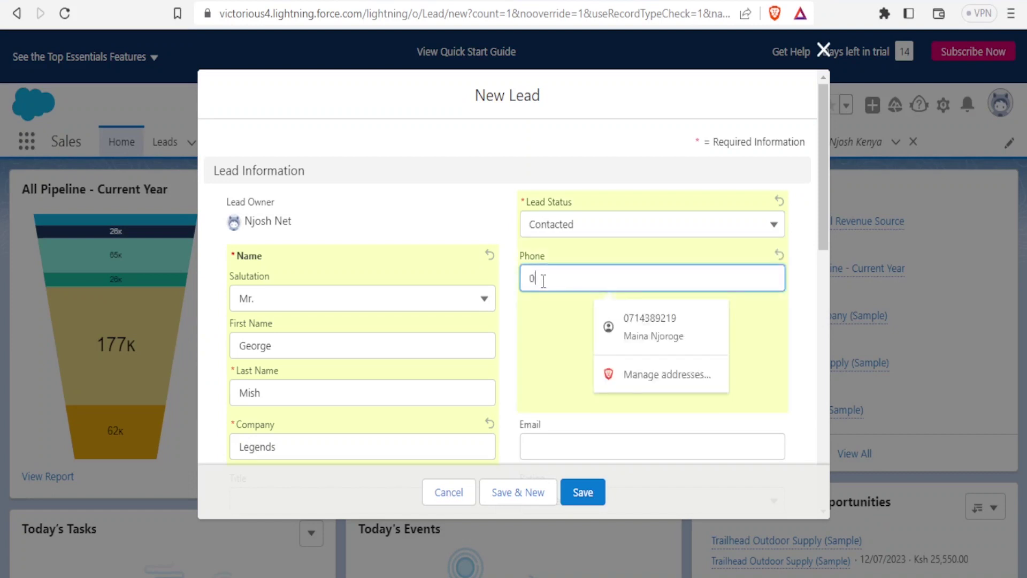
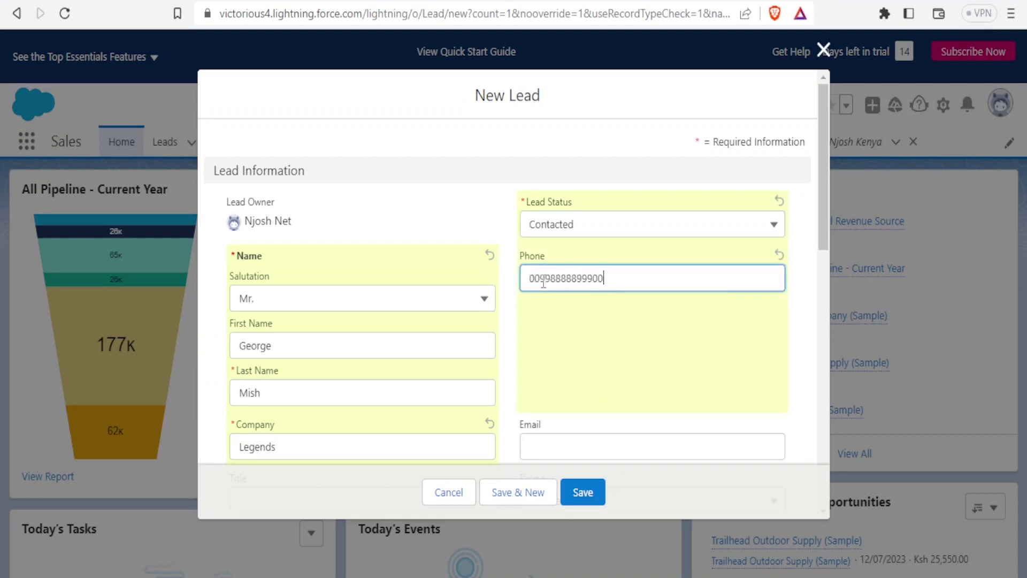
pyautogui.click(572, 450)
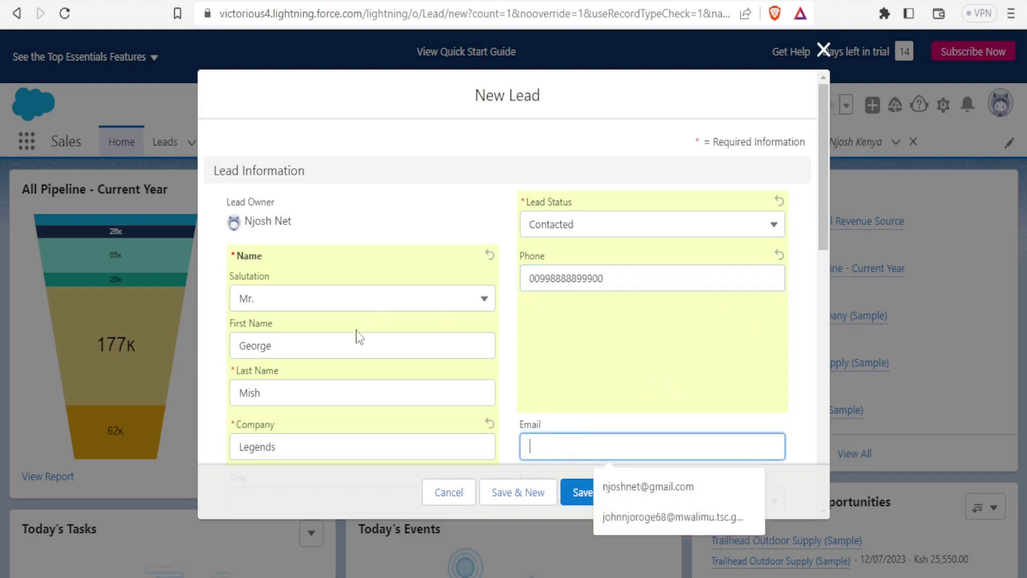
pyautogui.moveTo(820, 223); pyautogui.dragTo(826, 295)
# - Save the new lead, then glance at the Leads recent-records menu
pyautogui.click(589, 495)
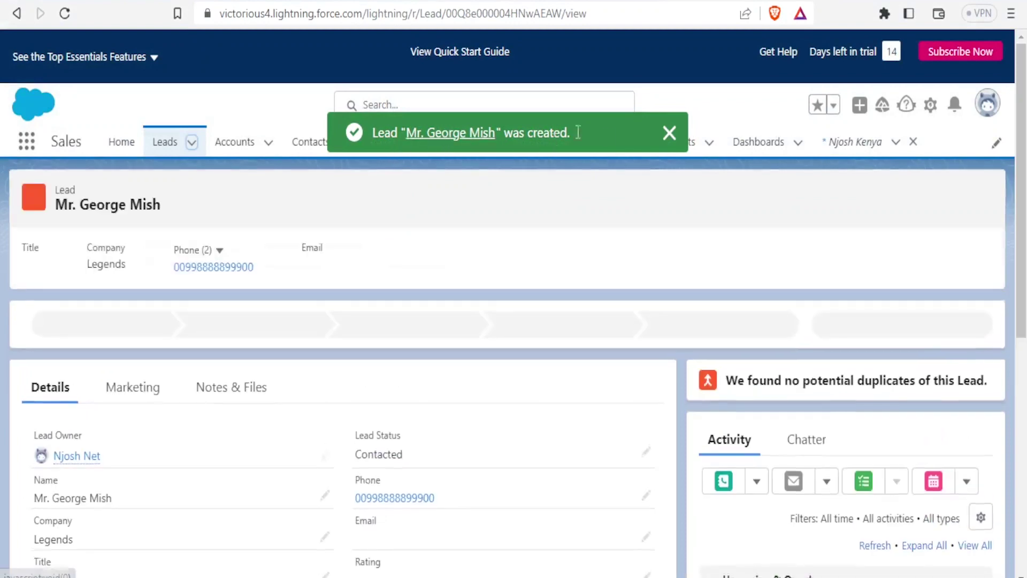
pyautogui.click(191, 143)
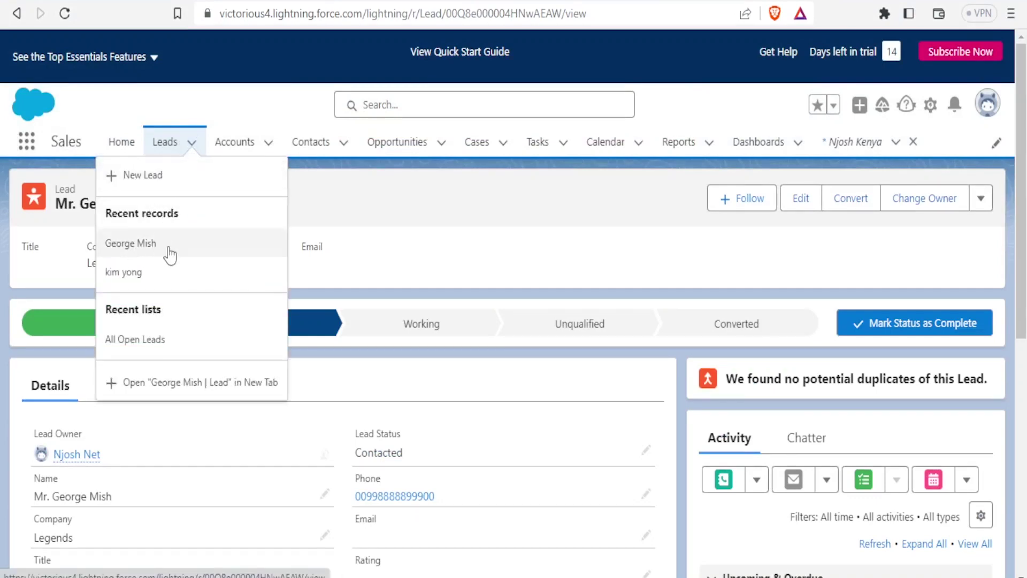
pyautogui.click(381, 202)
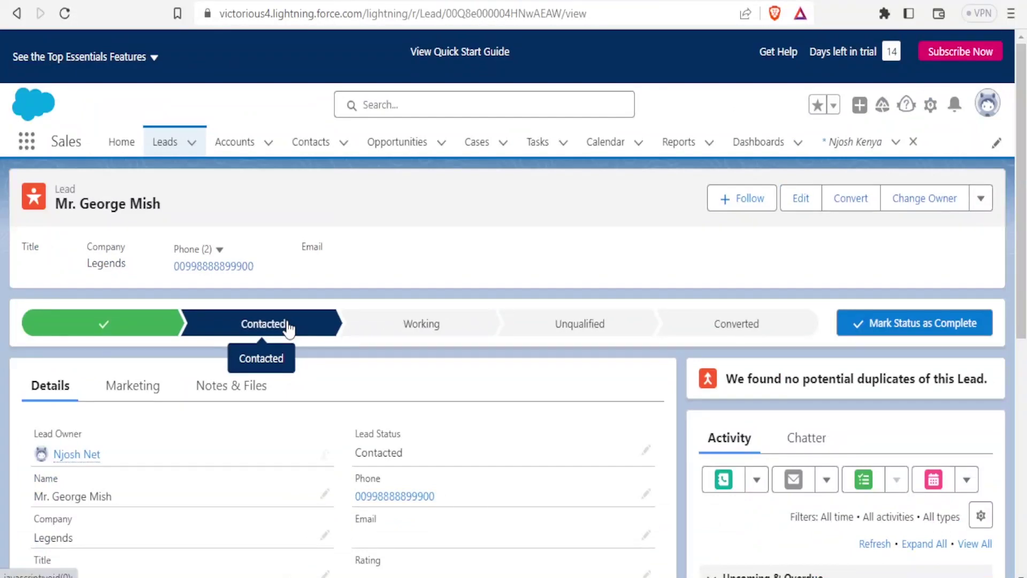
# - Preview the Working, Unqualified and Converted stages on the lead's status path
pyautogui.click(421, 328)
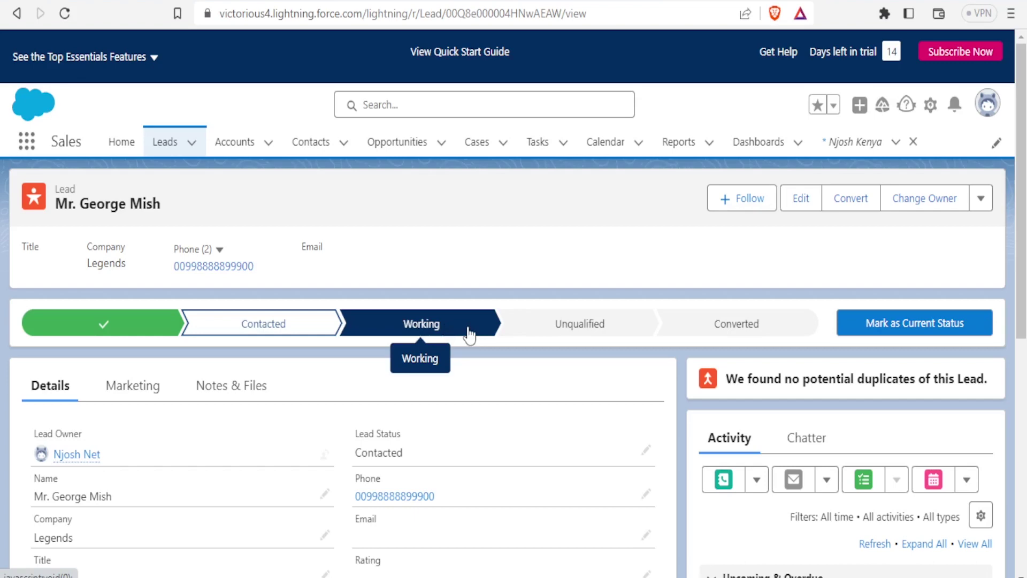
pyautogui.click(575, 328)
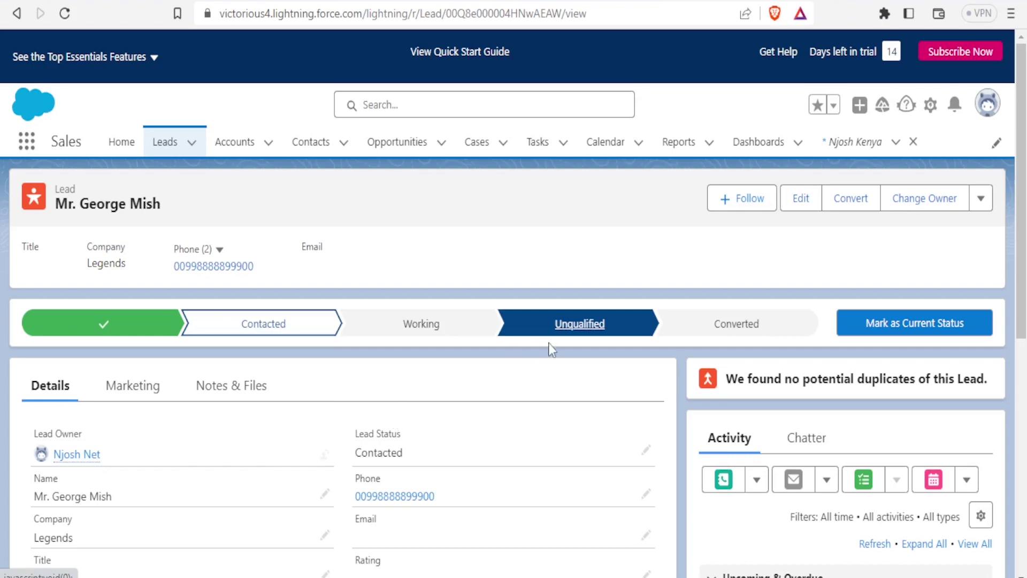
pyautogui.click(700, 328)
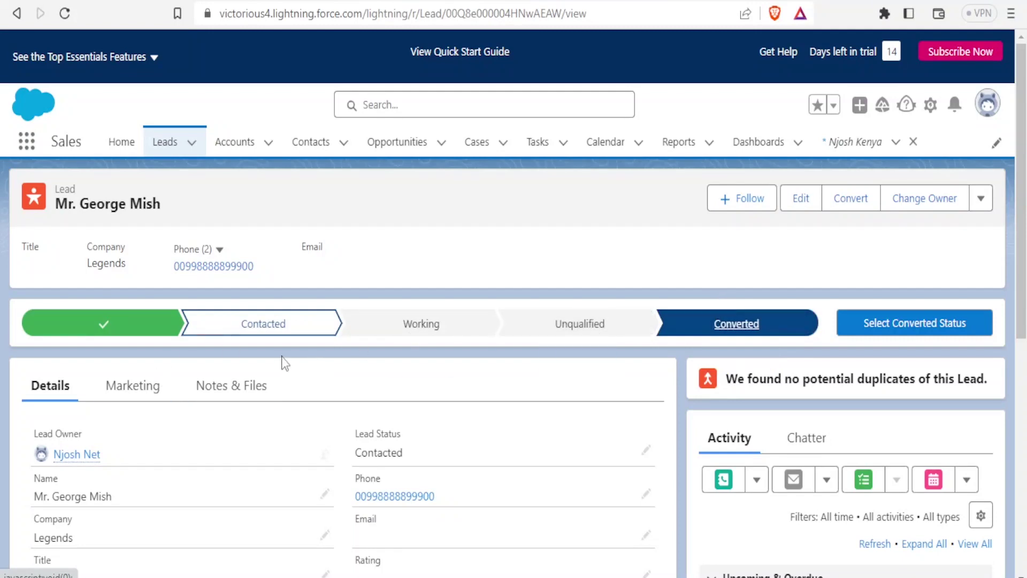
pyautogui.scroll(-2, 282, 362)
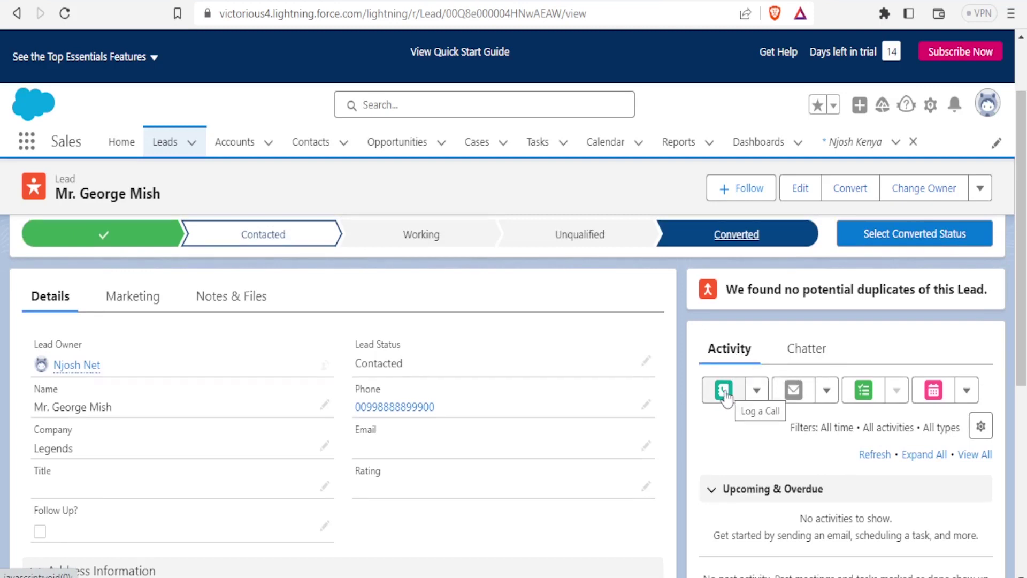
pyautogui.click(755, 392)
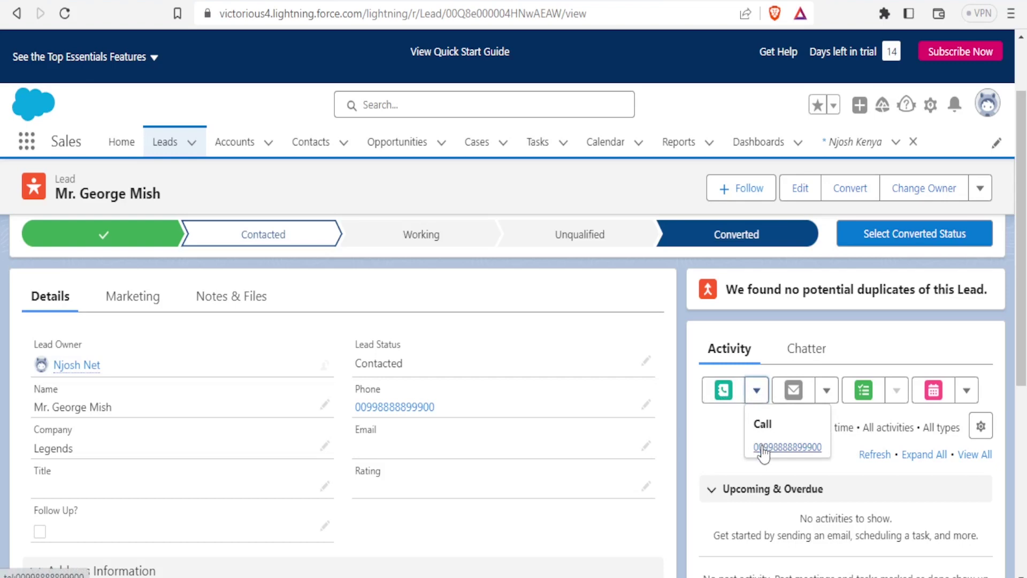
pyautogui.click(762, 447)
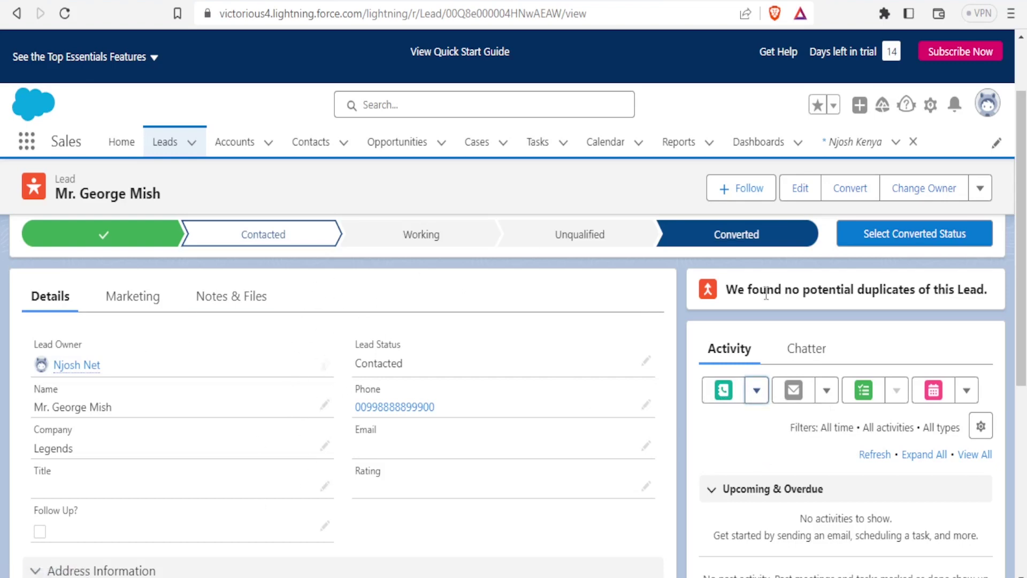
pyautogui.click(759, 396)
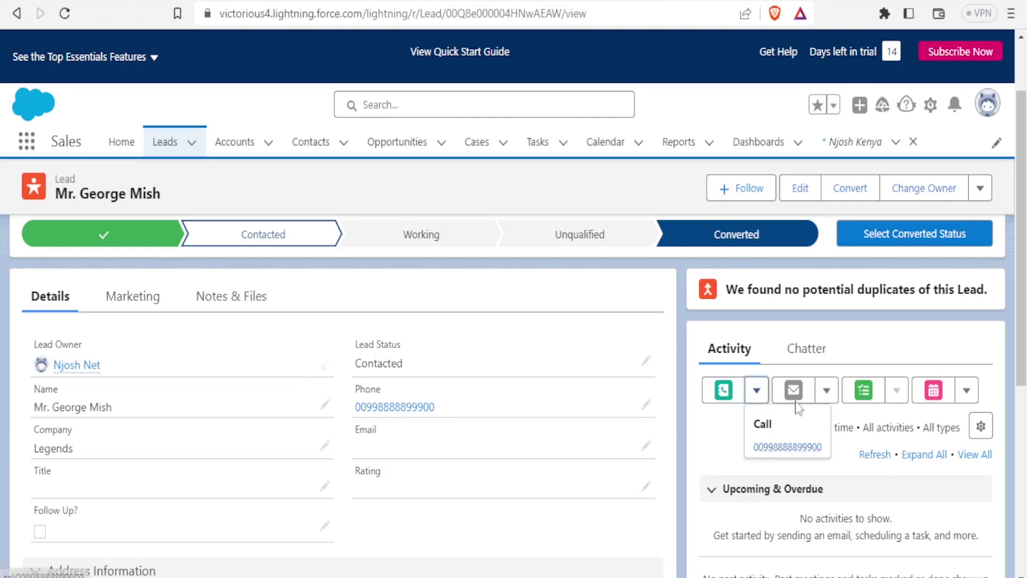
pyautogui.click(771, 448)
pyautogui.click(827, 392)
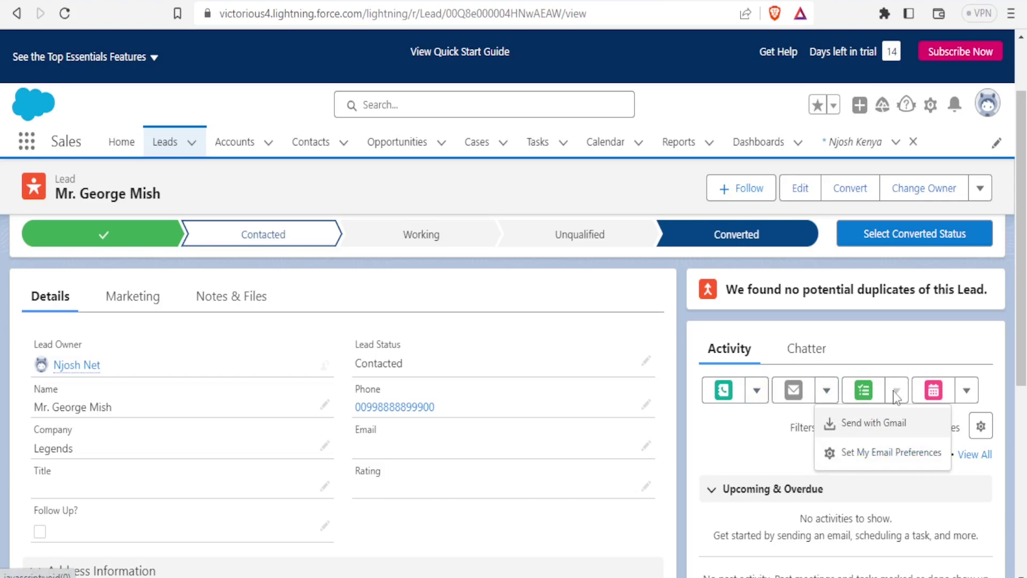
pyautogui.click(866, 348)
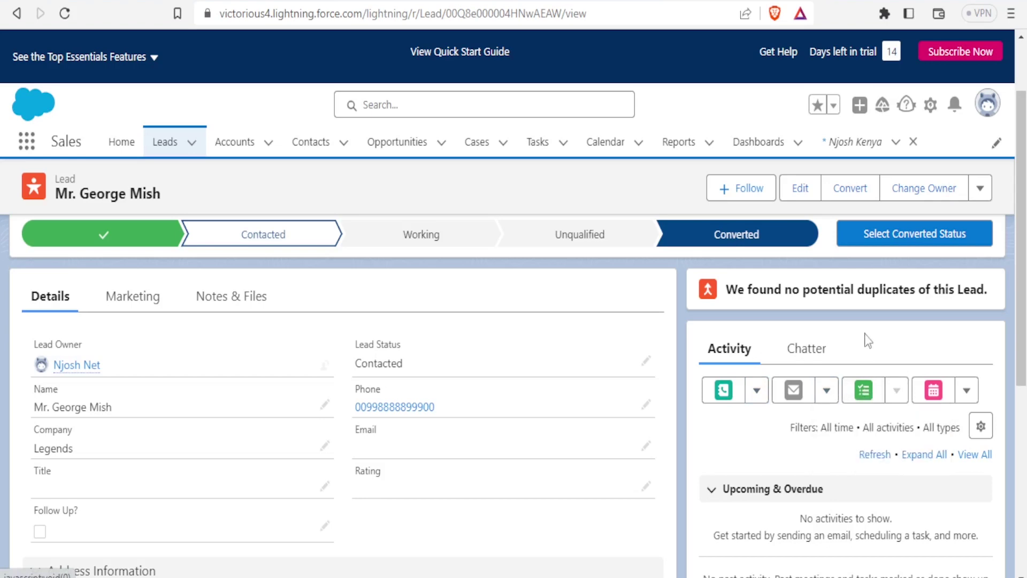
# - Start a new task on the lead with subject Send Quote and a short comment
pyautogui.click(863, 396)
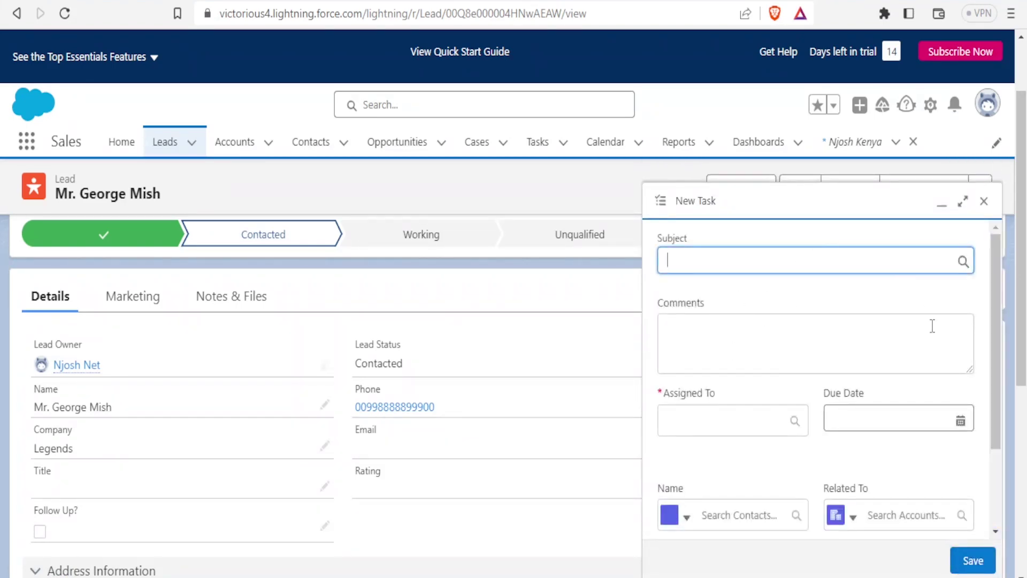
pyautogui.click(689, 263)
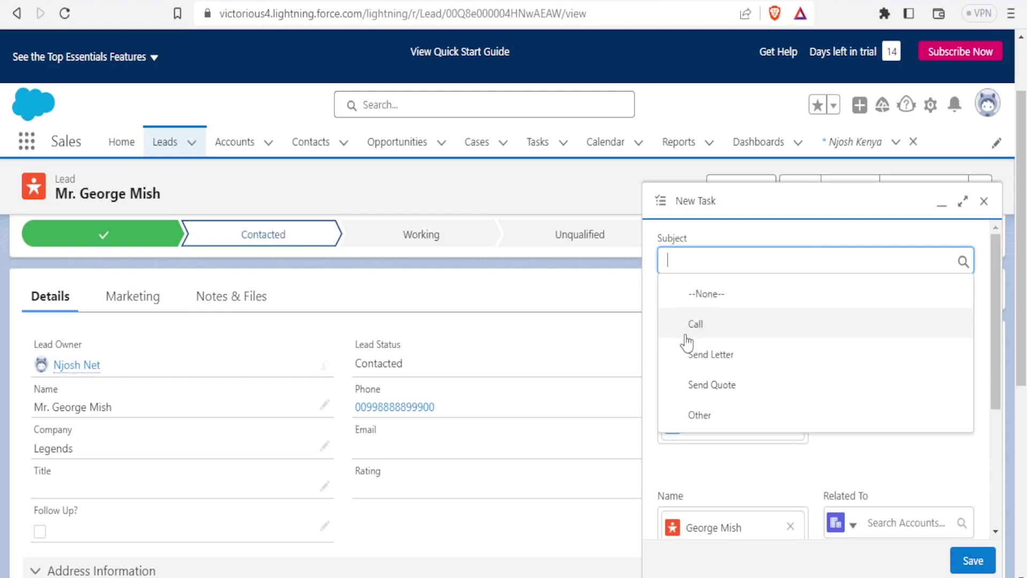
pyautogui.click(700, 386)
pyautogui.click(683, 342)
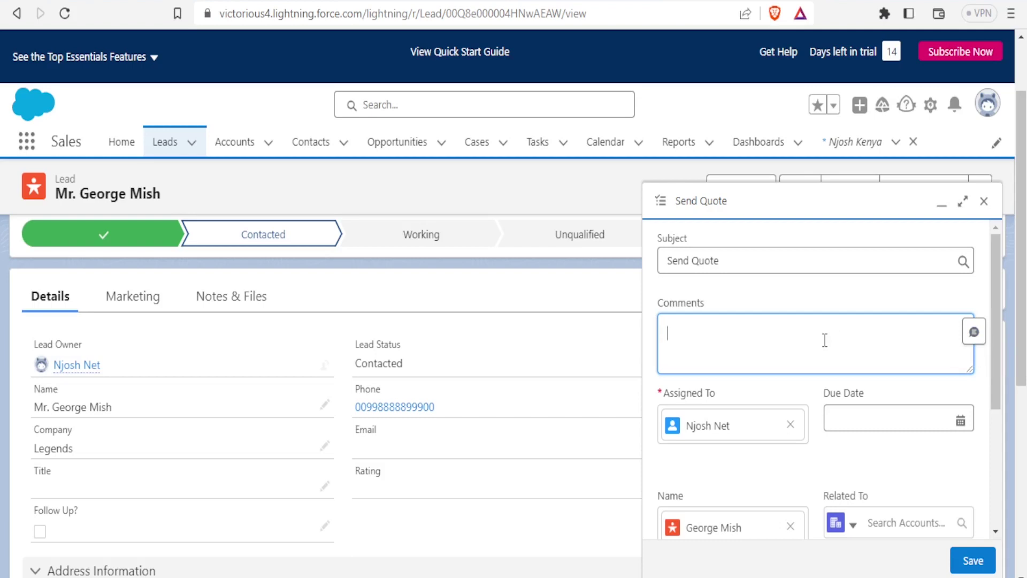
pyautogui.write('merasnnjnnjh')
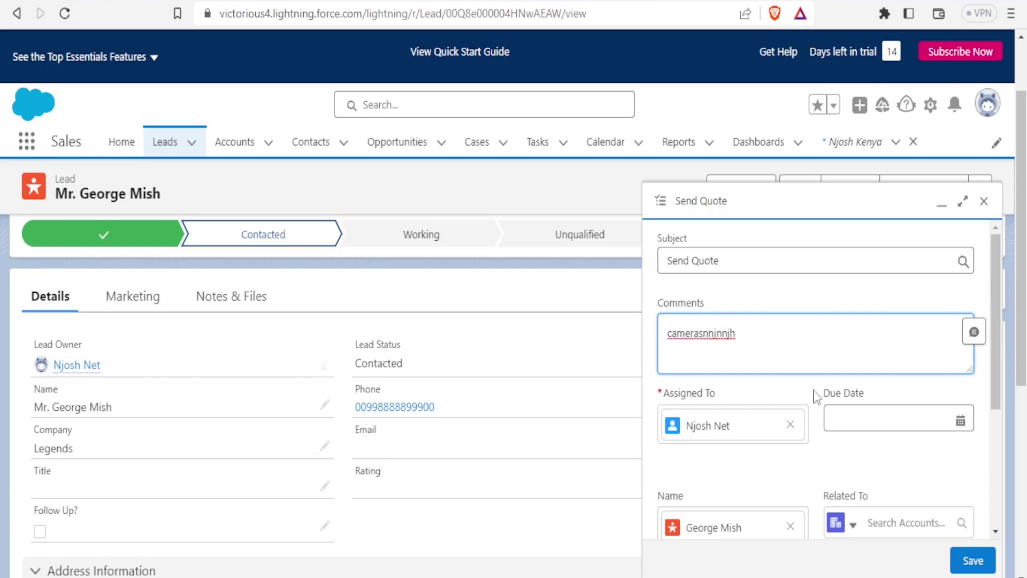
# - Set the task's due date to 30/05/2023
pyautogui.click(863, 423)
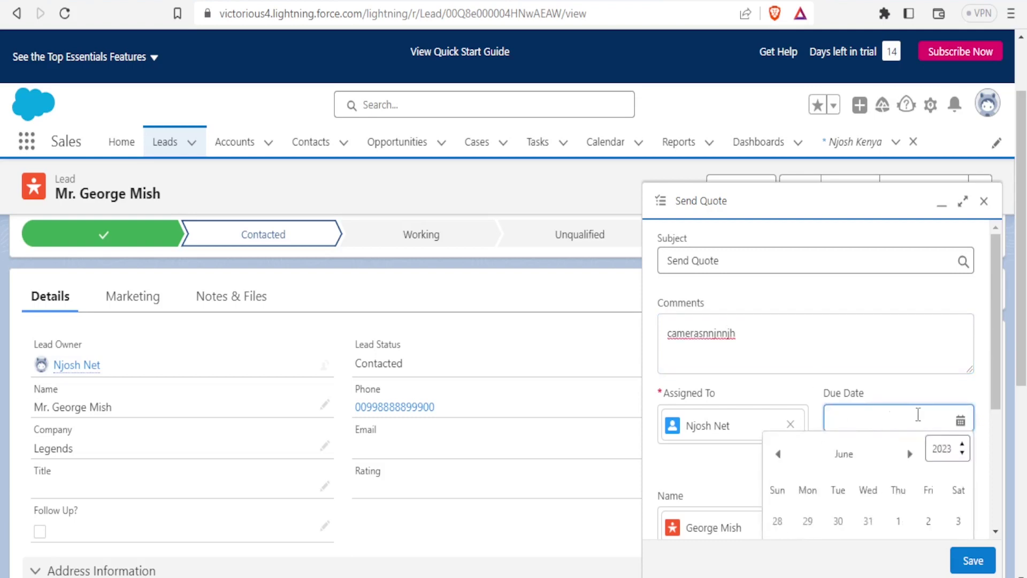
pyautogui.moveTo(996, 361); pyautogui.dragTo(999, 405)
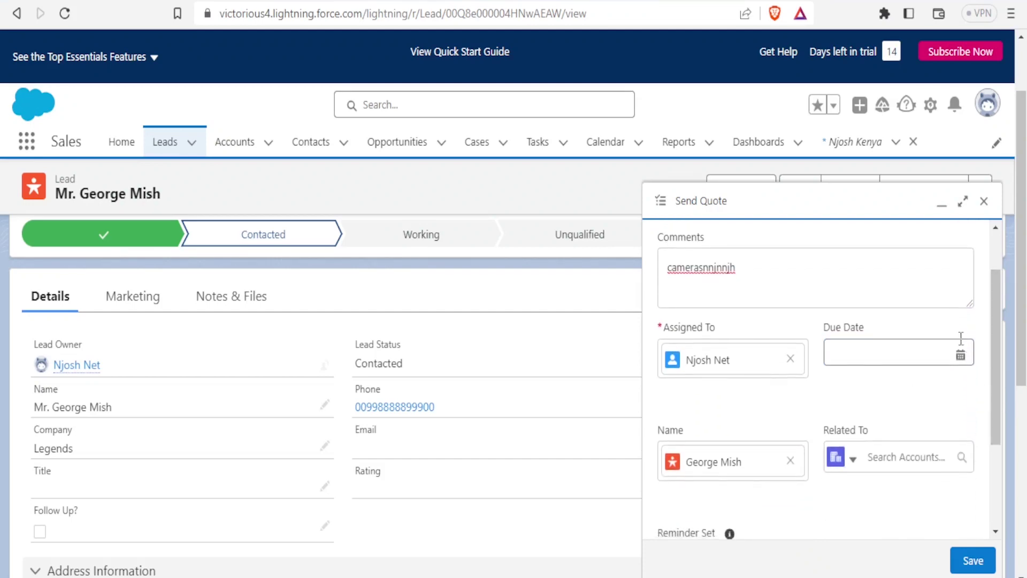
pyautogui.click(961, 355)
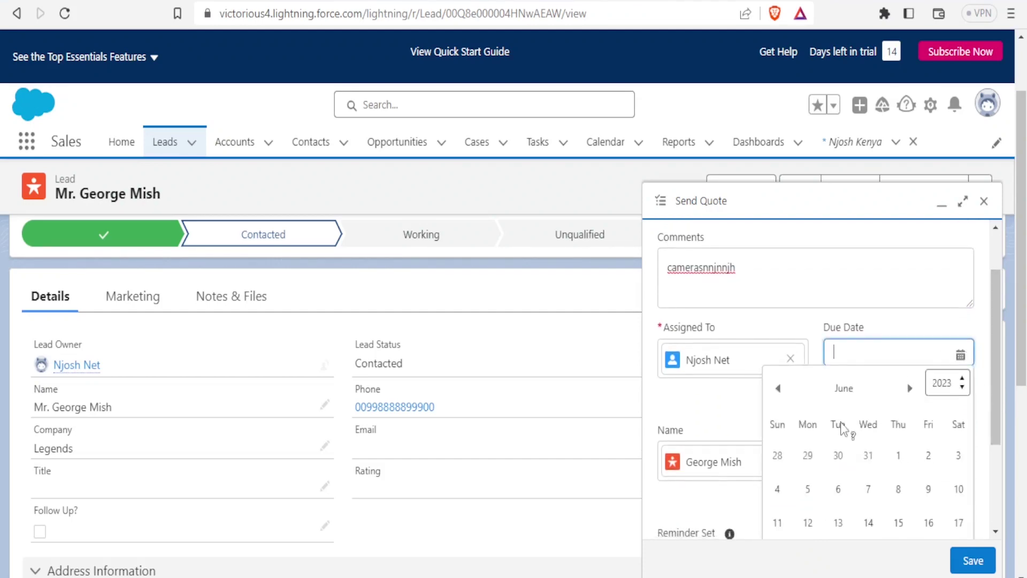
pyautogui.click(841, 456)
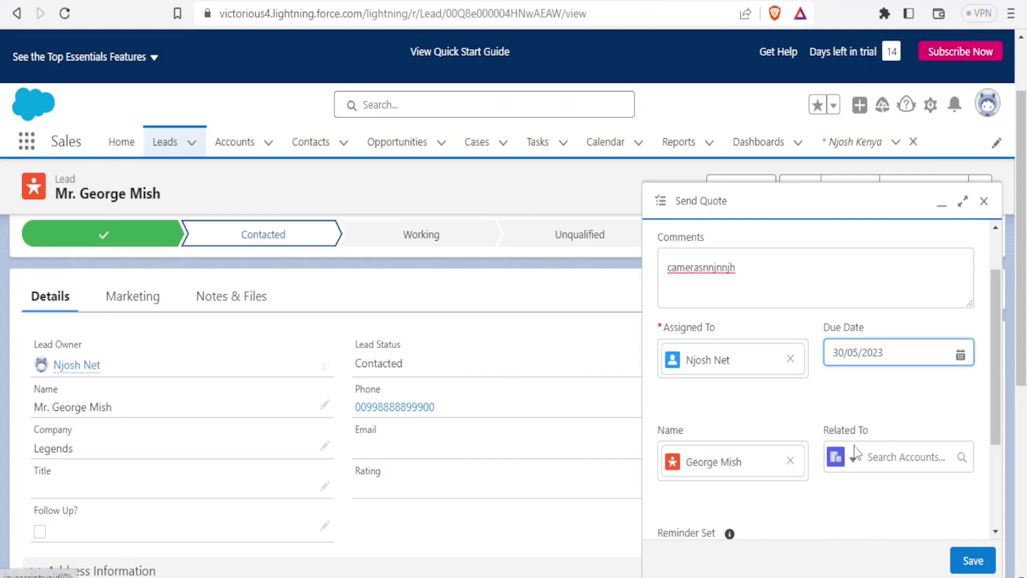
# - Relate the task to a Case record type and save it
pyautogui.click(853, 463)
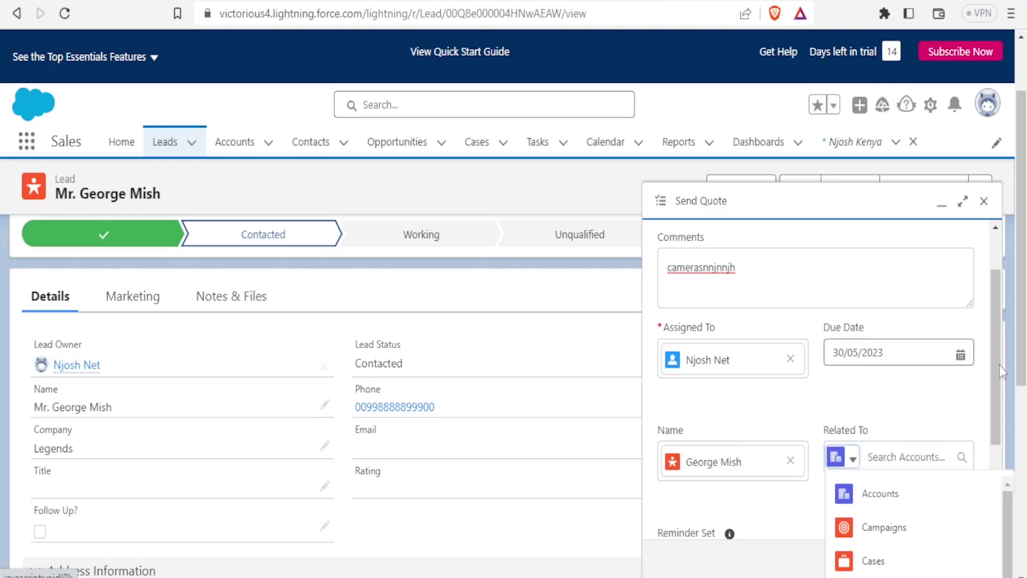
pyautogui.moveTo(999, 386); pyautogui.dragTo(997, 407)
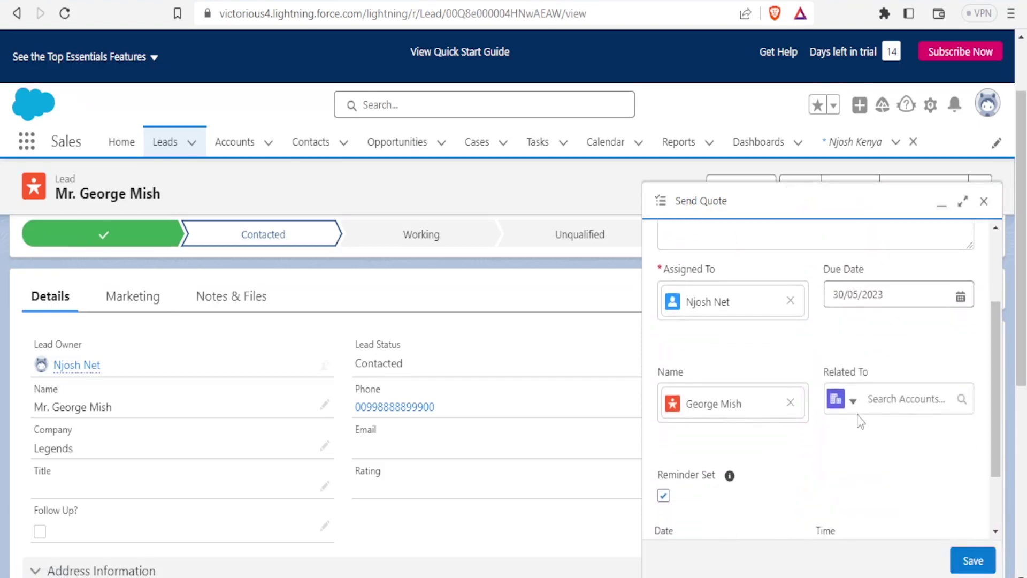
pyautogui.click(848, 399)
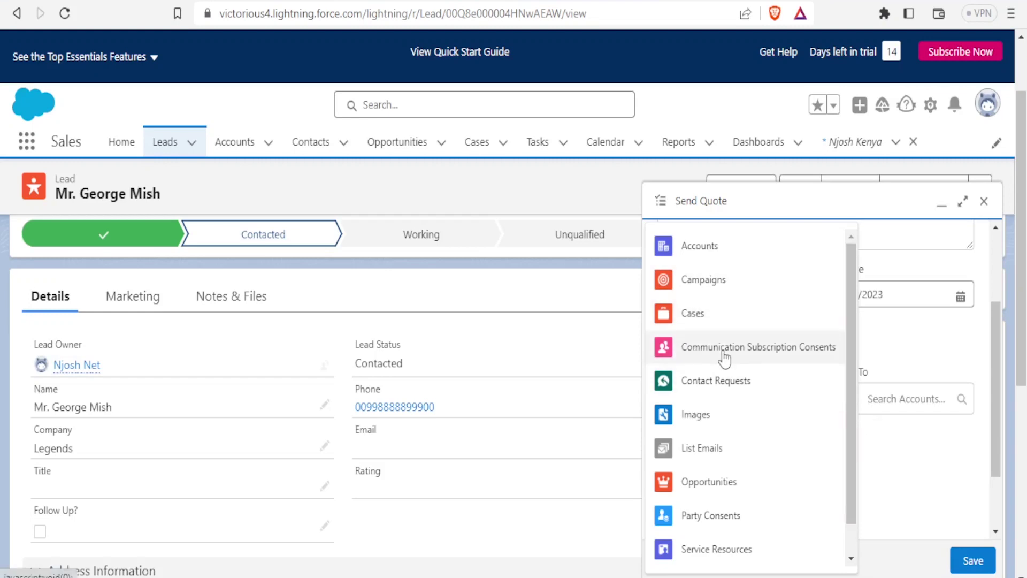
pyautogui.click(704, 321)
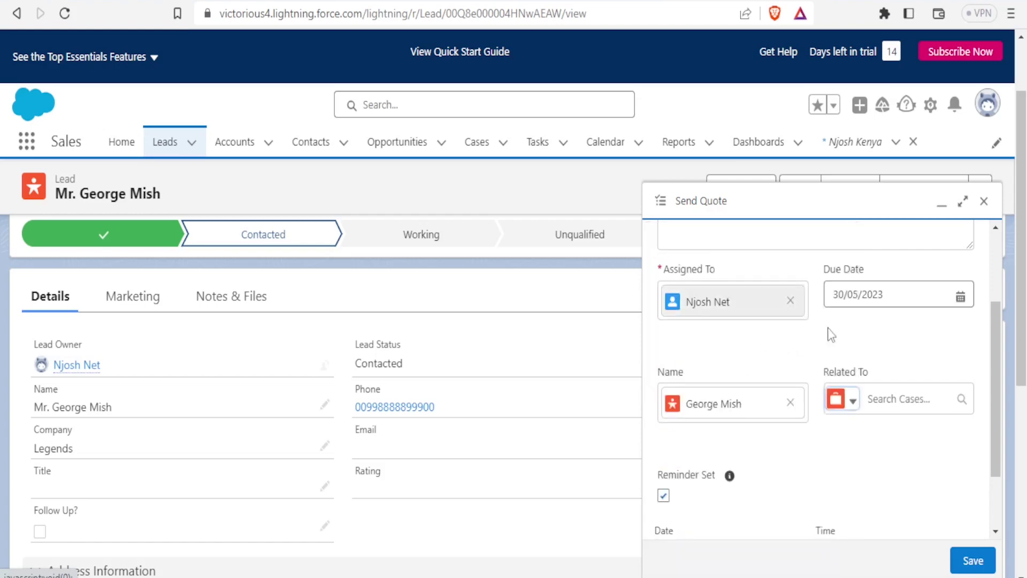
pyautogui.scroll(-3, 999, 476)
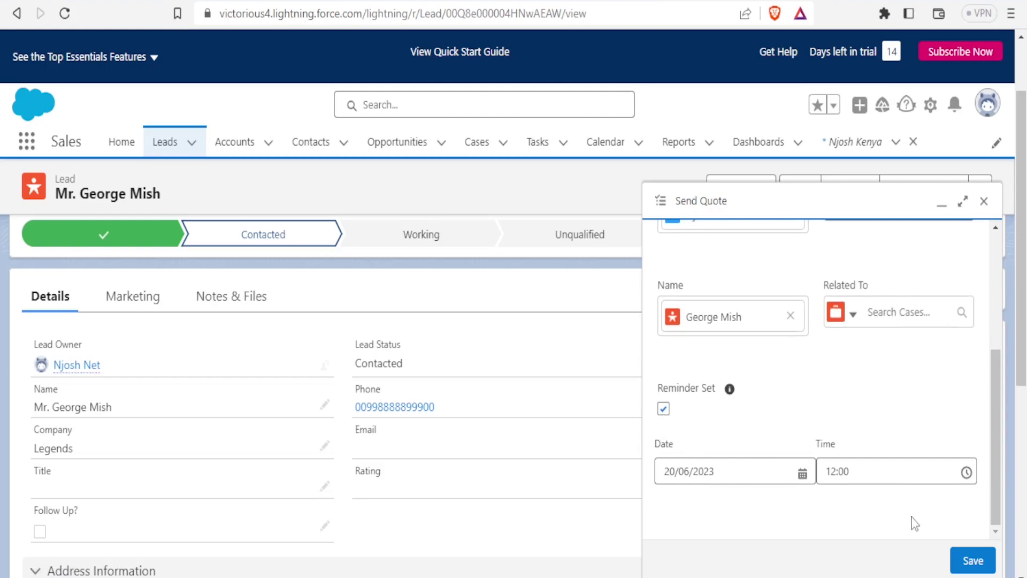
pyautogui.click(973, 561)
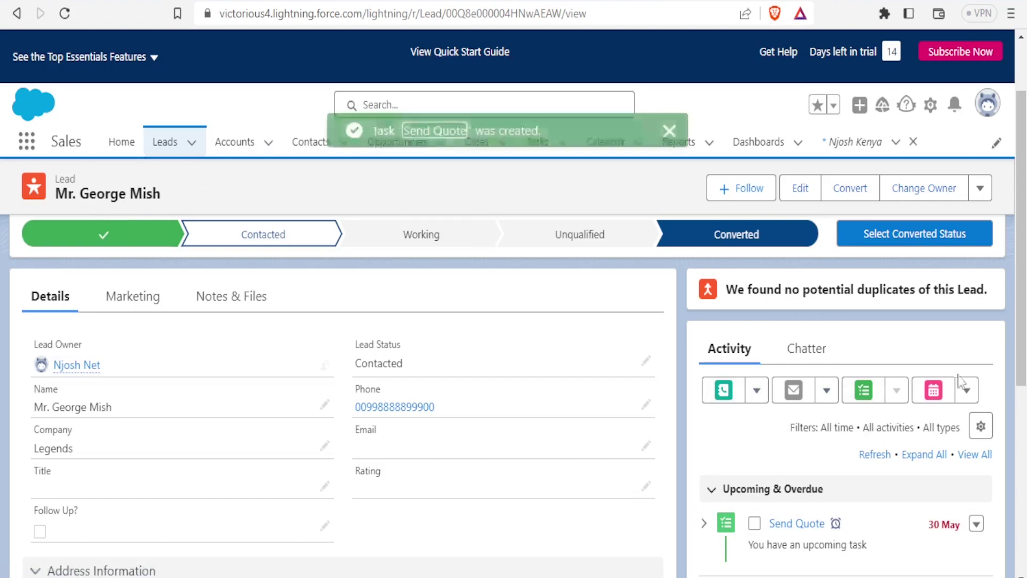
# - Scroll the lead page, then switch to the Opportunities list
pyautogui.moveTo(1023, 346); pyautogui.dragTo(1023, 407)
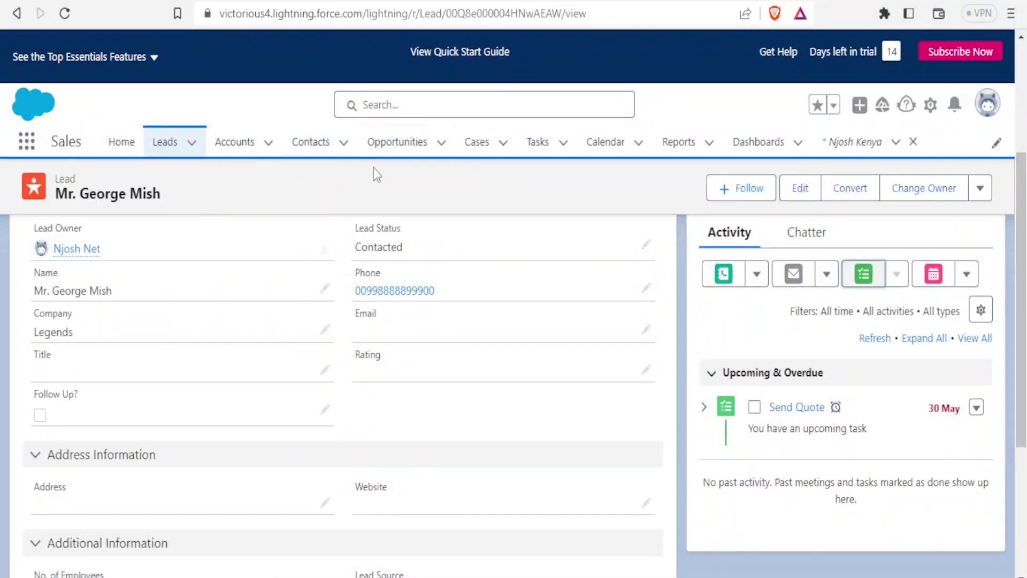
pyautogui.click(435, 149)
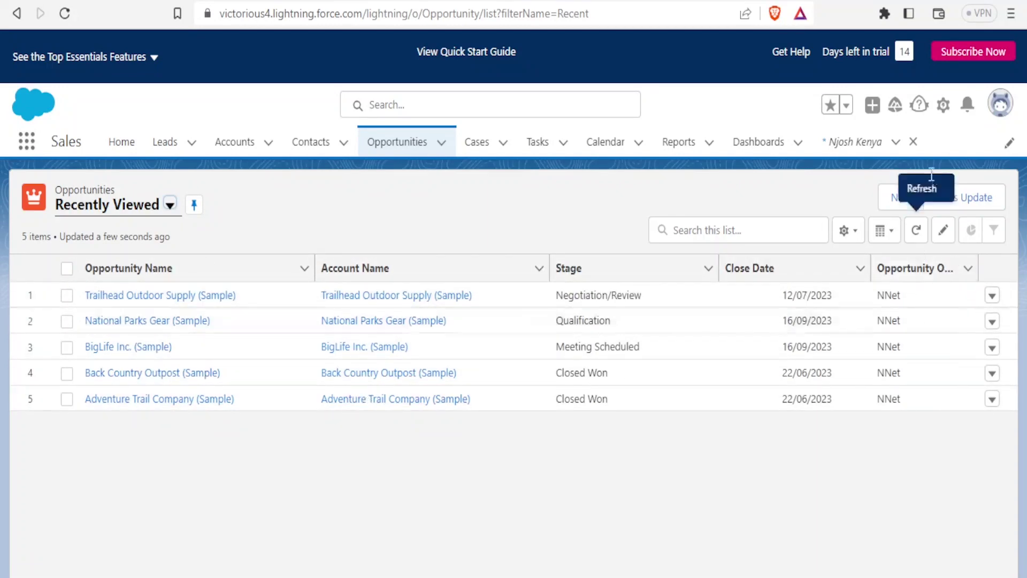
# - Start a new opportunity, trying the name, account and stage fields without keeping entries
pyautogui.click(905, 199)
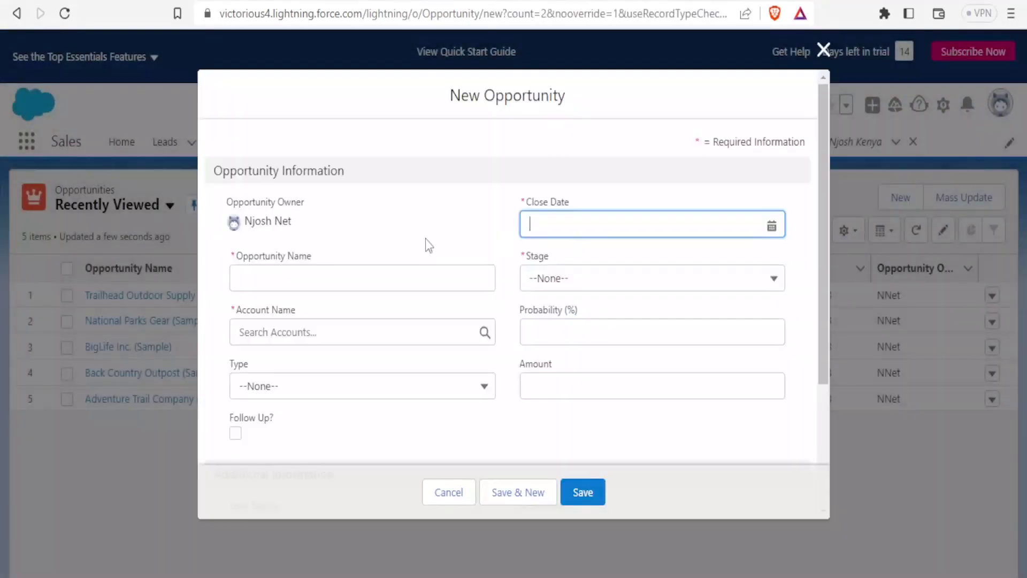
pyautogui.click(262, 270)
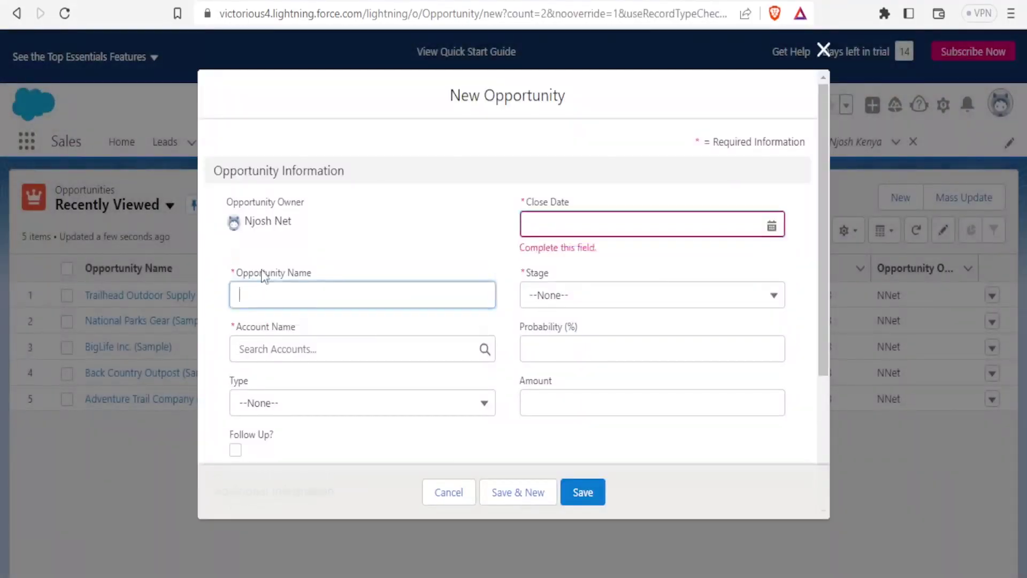
pyautogui.write('G')
pyautogui.press('BackSpace')
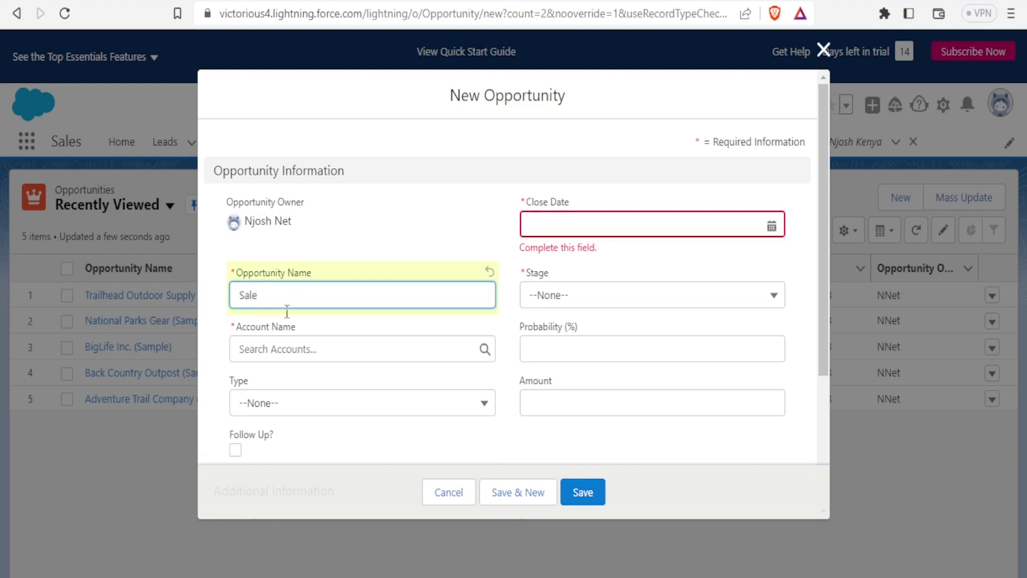
pyautogui.click(274, 349)
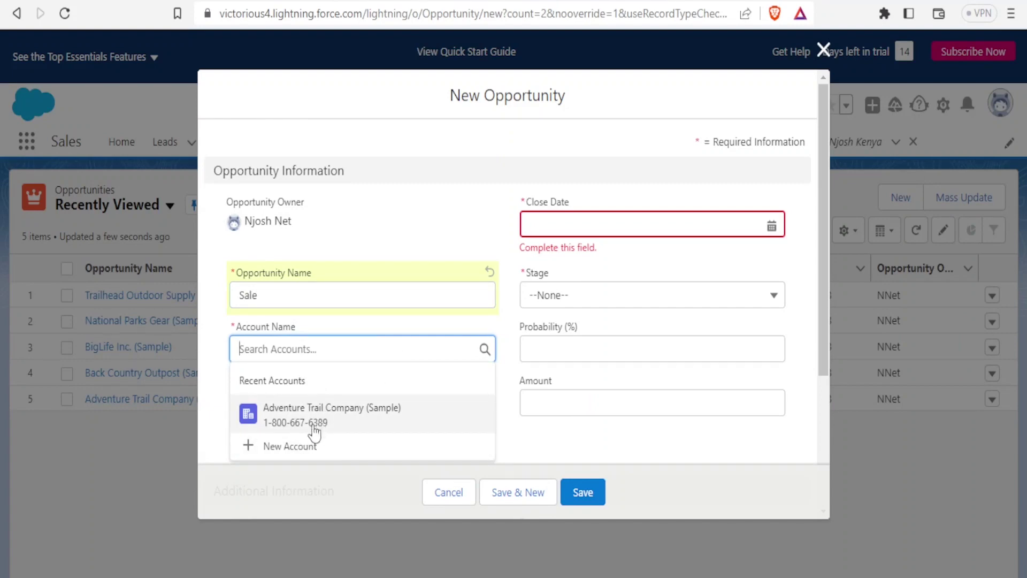
pyautogui.click(295, 448)
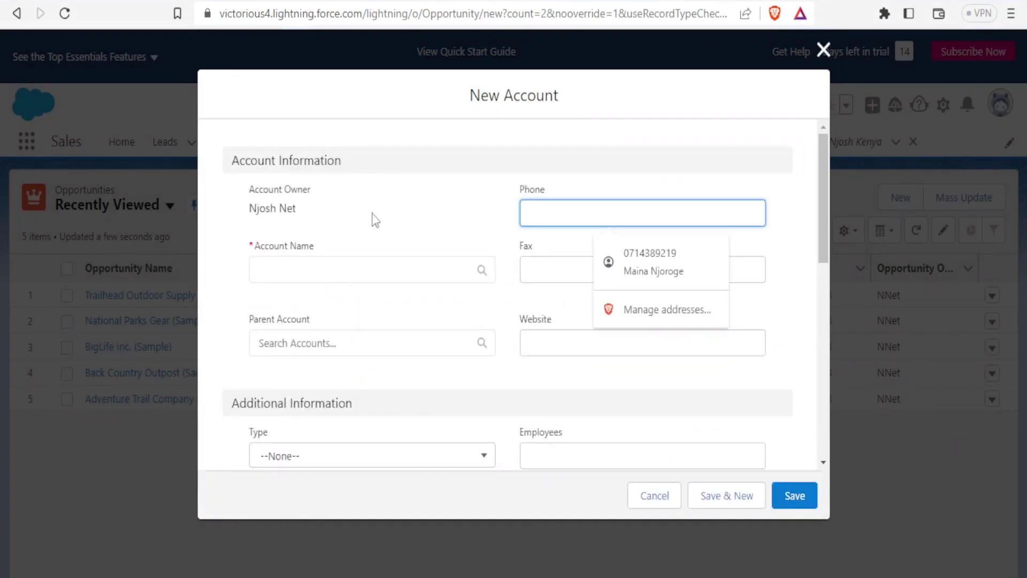
pyautogui.click(655, 506)
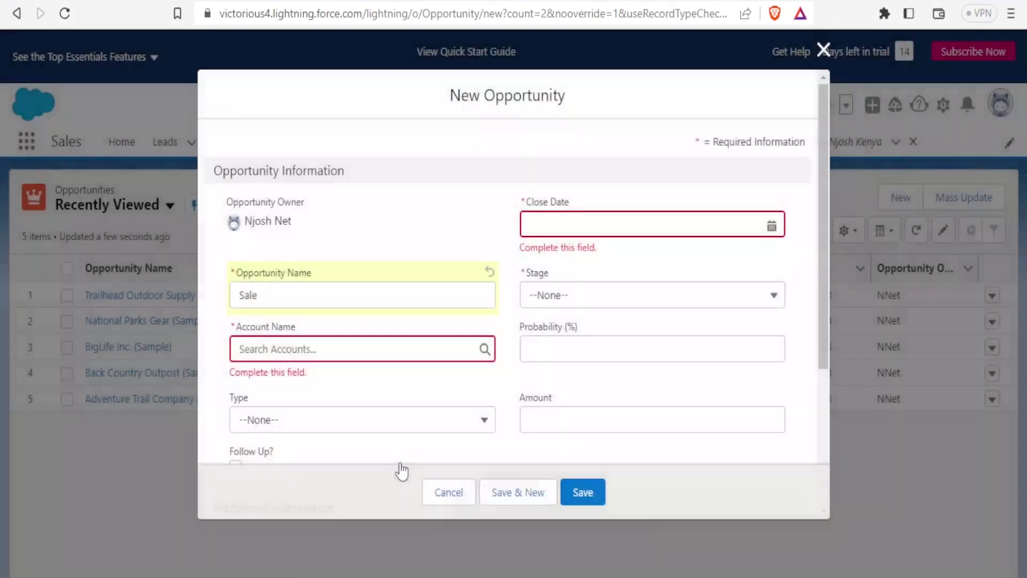
pyautogui.click(568, 224)
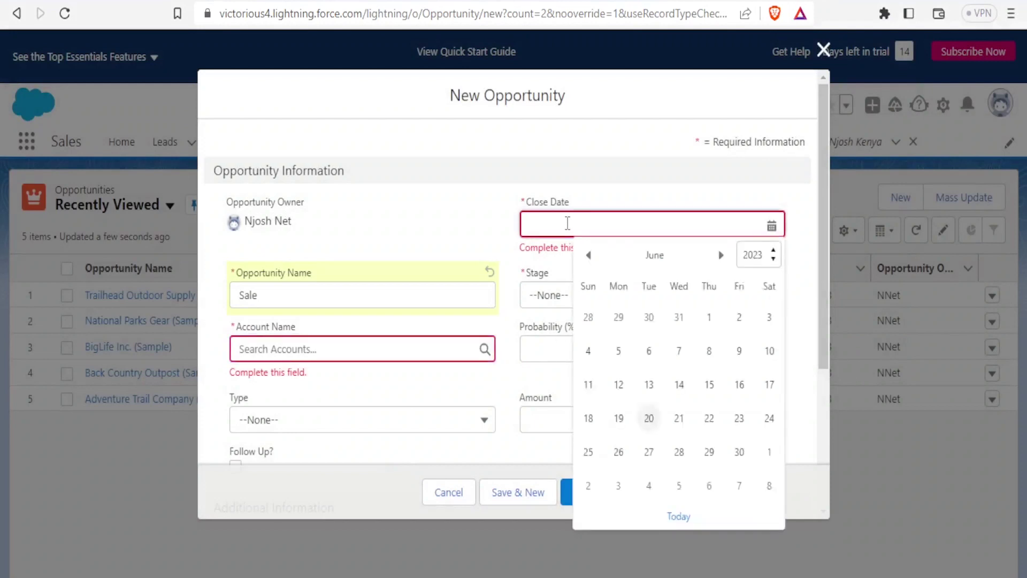
pyautogui.click(545, 301)
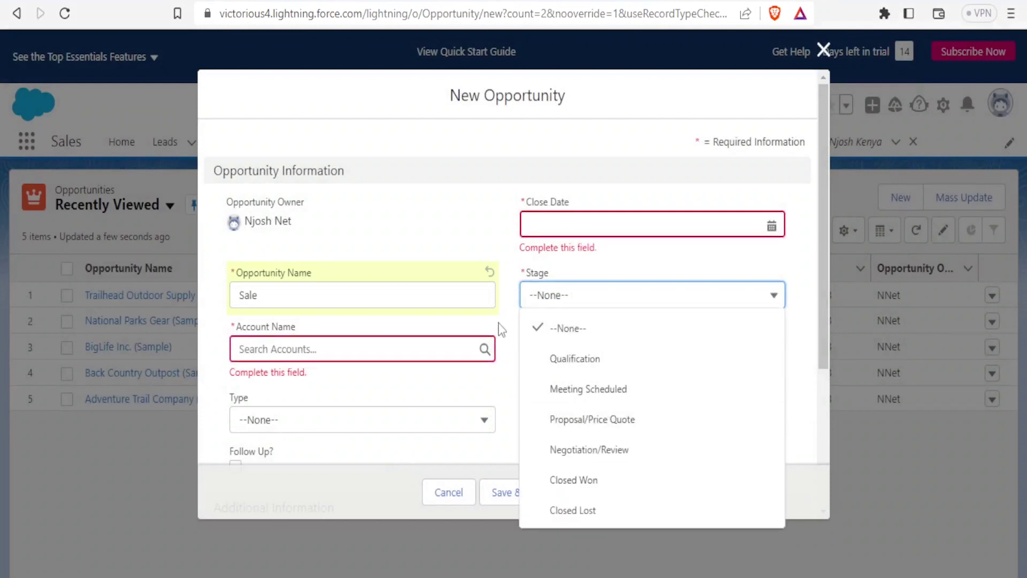
pyautogui.click(472, 150)
# - Set probability 70%, account Adventure Trail Company (Sample) and close date 31/05/2023
pyautogui.click(579, 359)
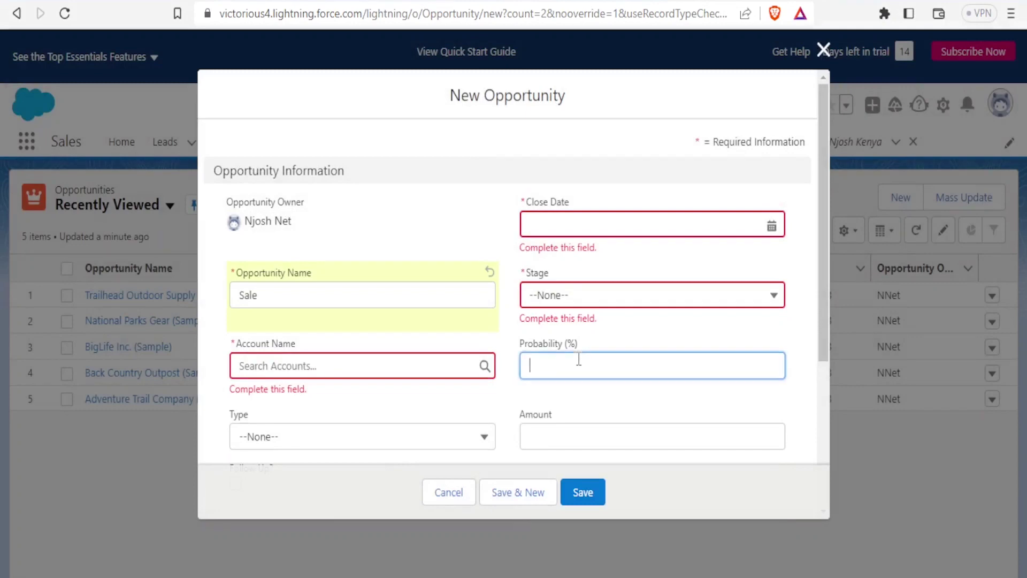
pyautogui.write('70')
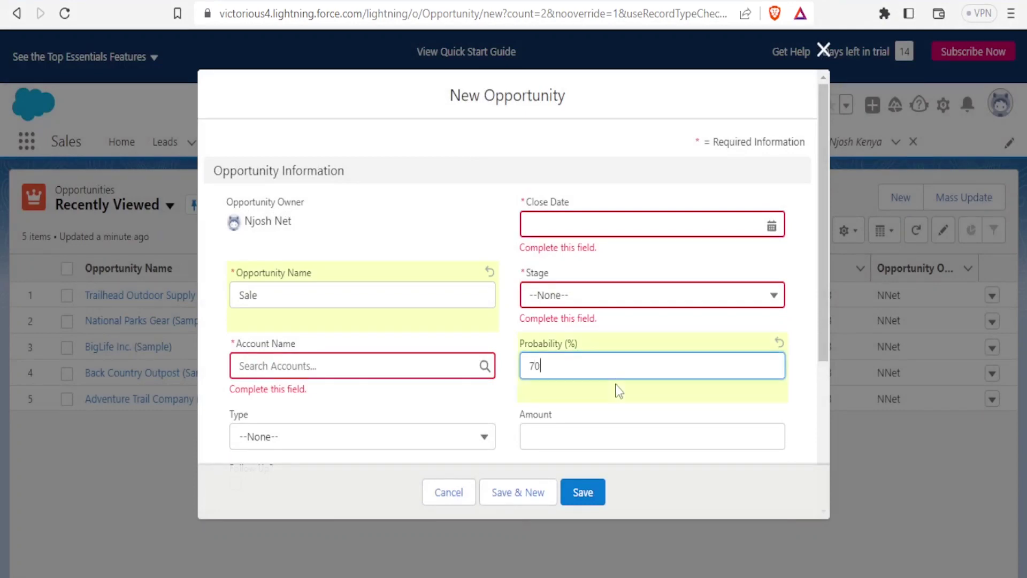
pyautogui.moveTo(821, 288); pyautogui.dragTo(823, 352)
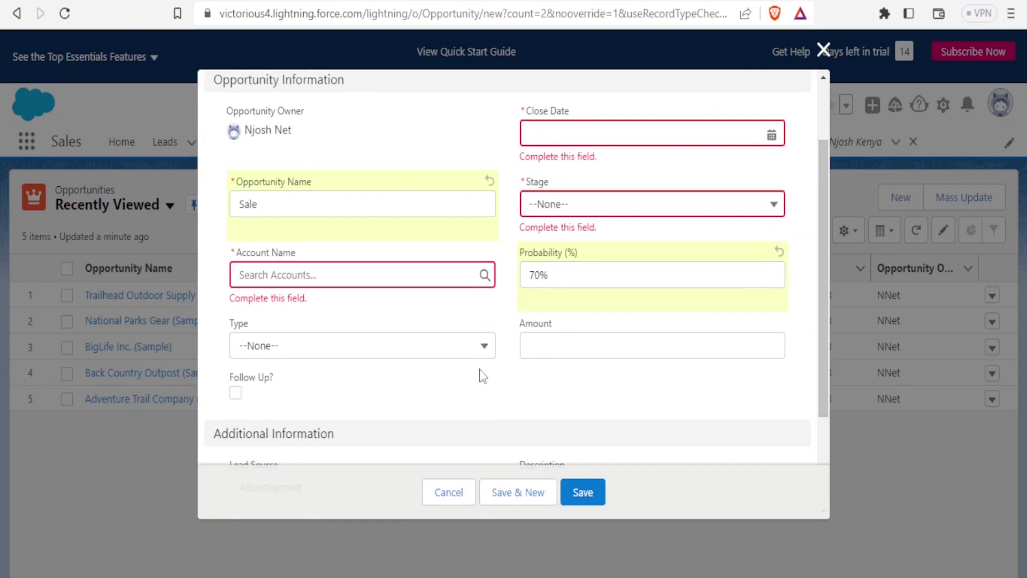
pyautogui.click(373, 274)
pyautogui.click(337, 331)
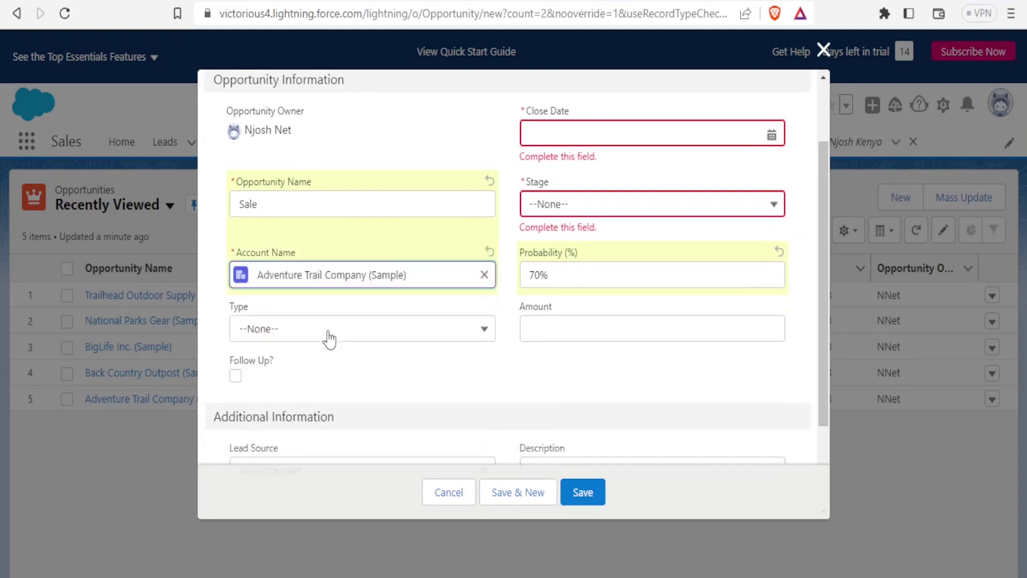
pyautogui.click(563, 136)
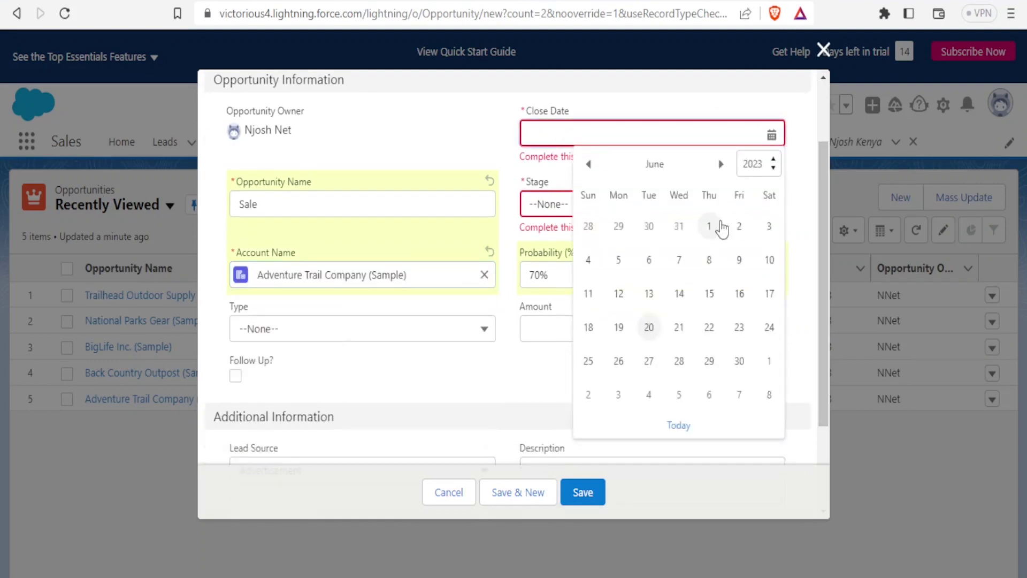
pyautogui.click(681, 226)
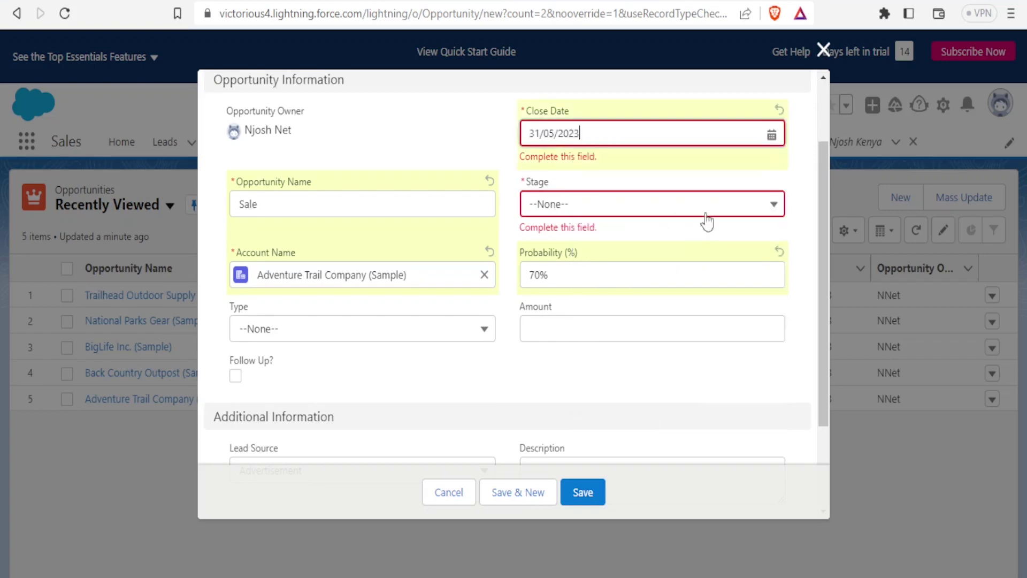
pyautogui.click(774, 206)
pyautogui.click(771, 196)
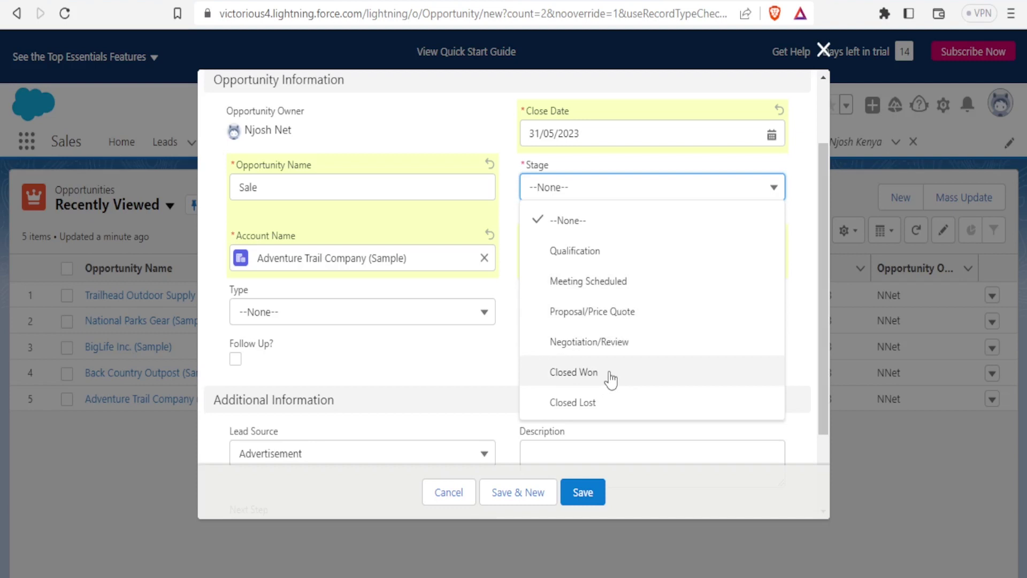
# - Try Closed Won, Negotiation/Review and Qualification, then settle the stage on Proposal/Price Quote
pyautogui.click(580, 375)
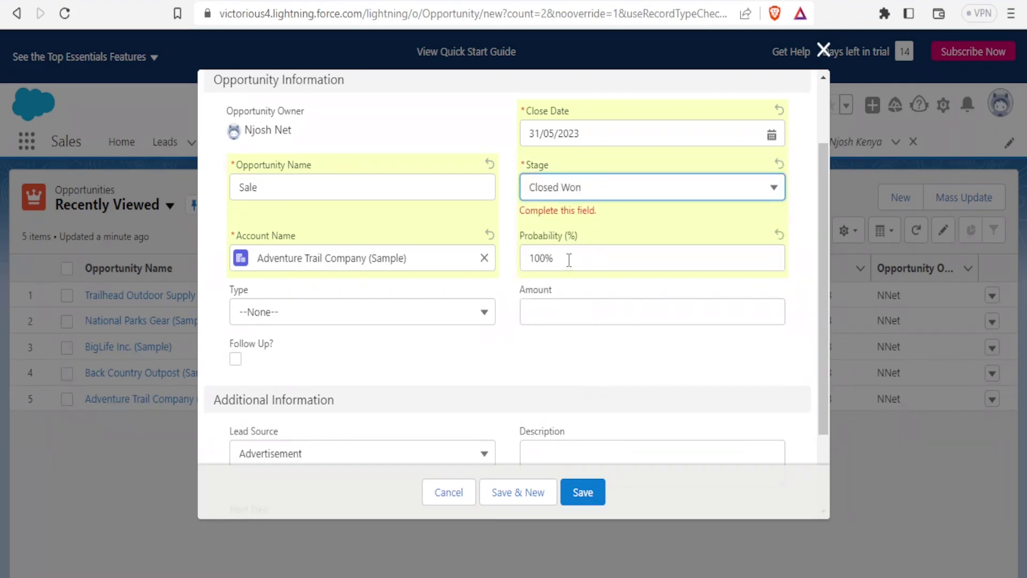
pyautogui.click(775, 186)
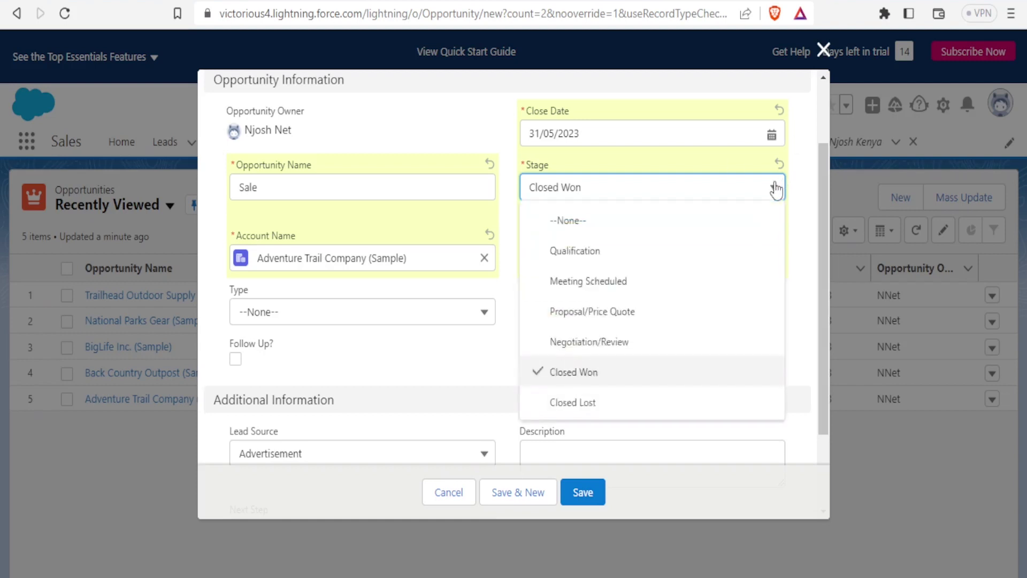
pyautogui.click(616, 342)
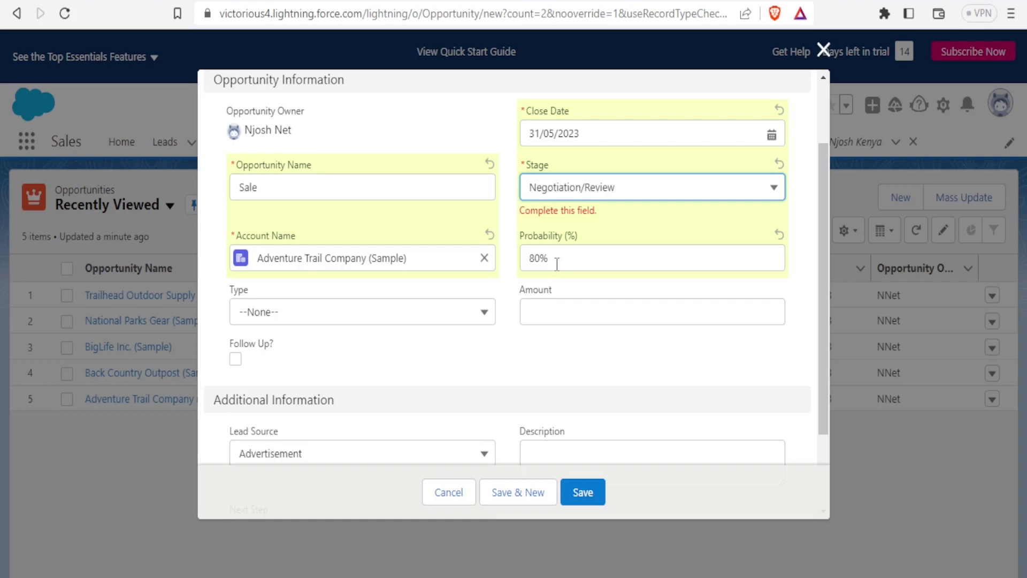
pyautogui.click(776, 193)
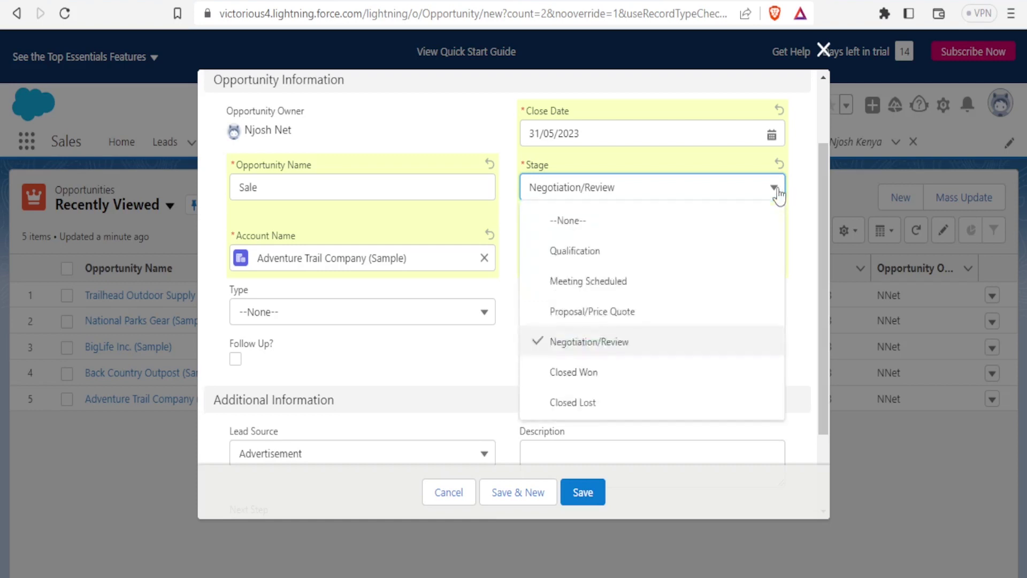
pyautogui.click(655, 251)
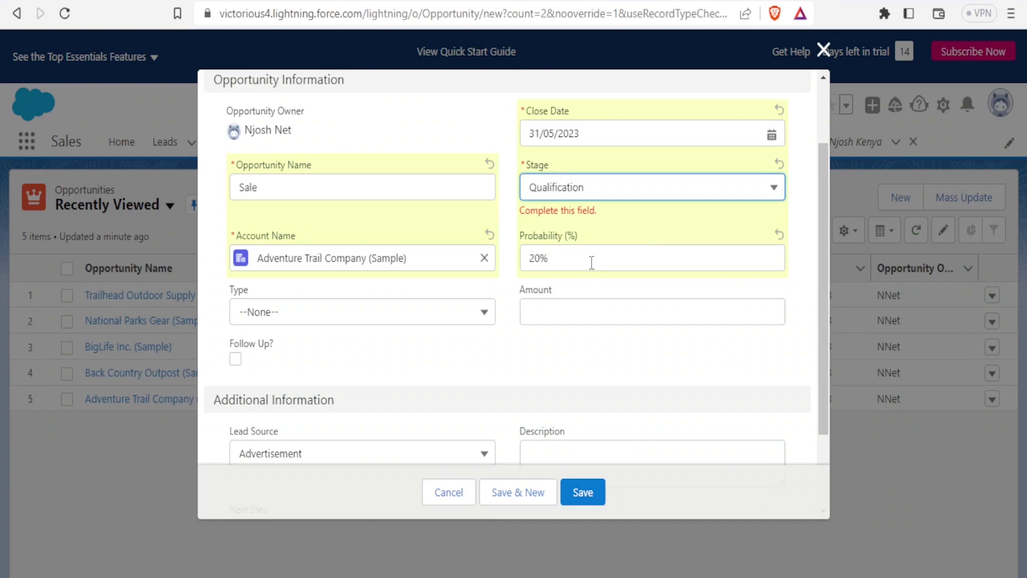
pyautogui.click(773, 198)
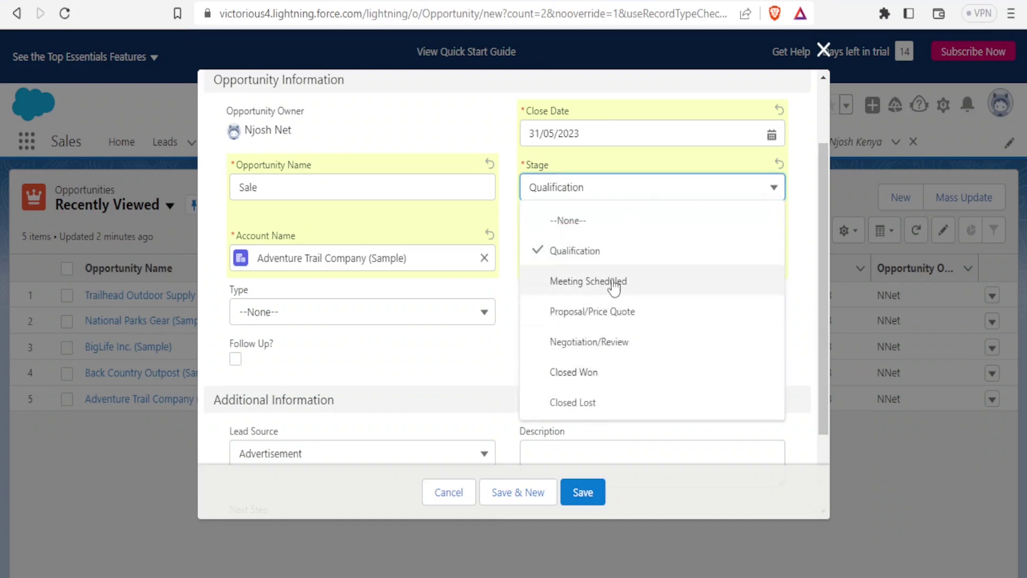
pyautogui.click(612, 313)
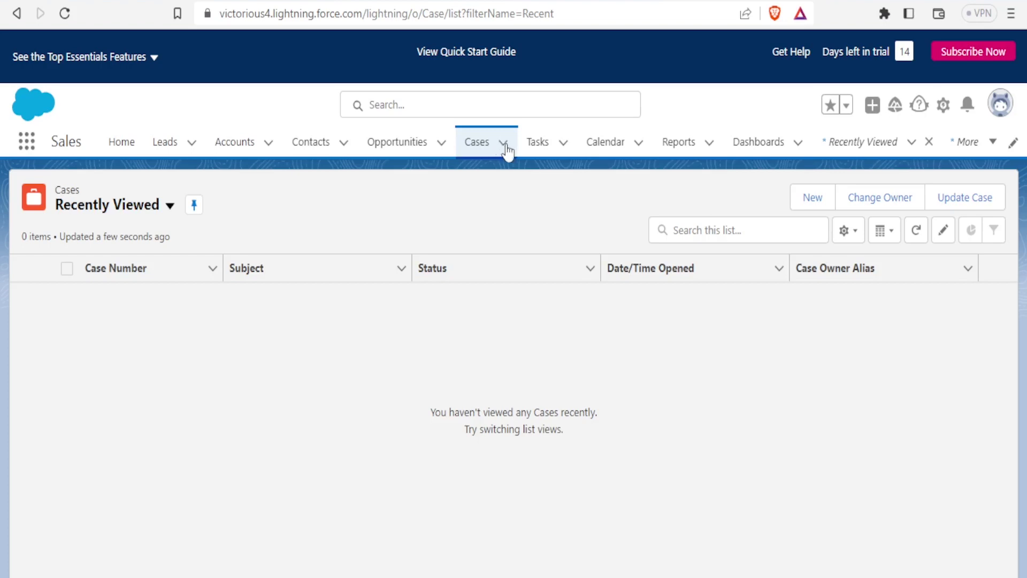
# - Start a new case and set its status to Open
pyautogui.click(506, 147)
pyautogui.click(498, 176)
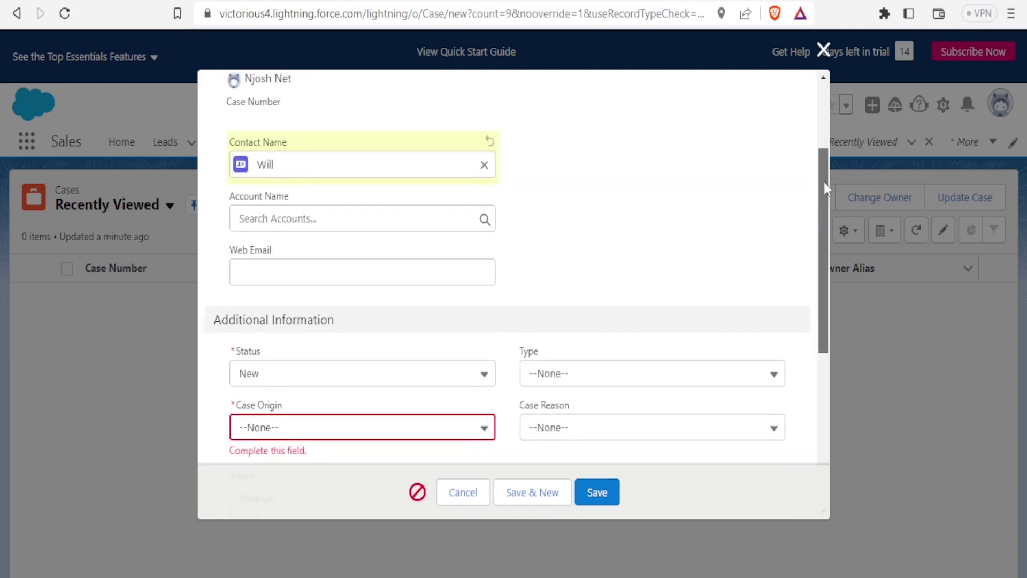
pyautogui.moveTo(824, 182); pyautogui.dragTo(823, 243)
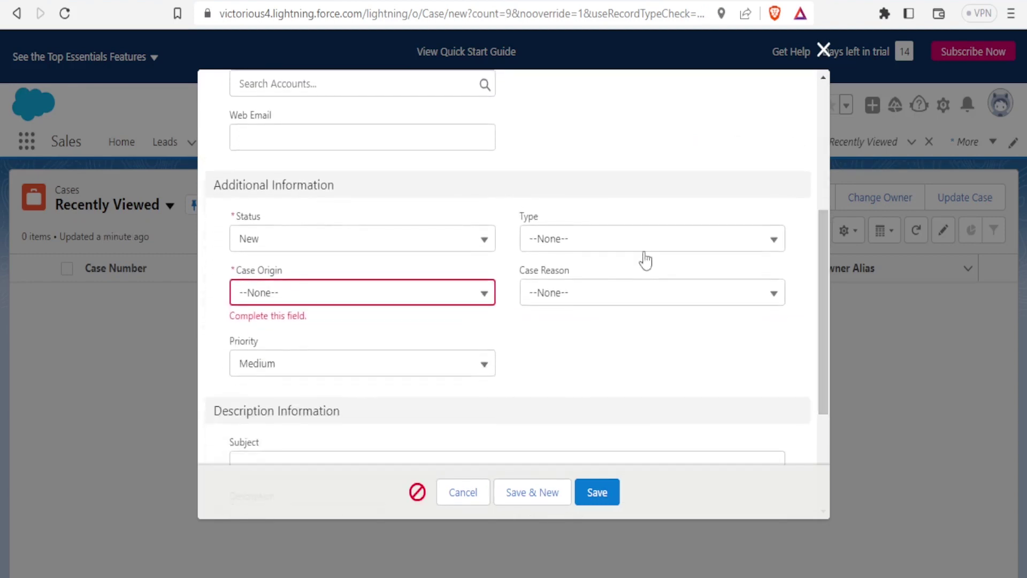
pyautogui.click(387, 292)
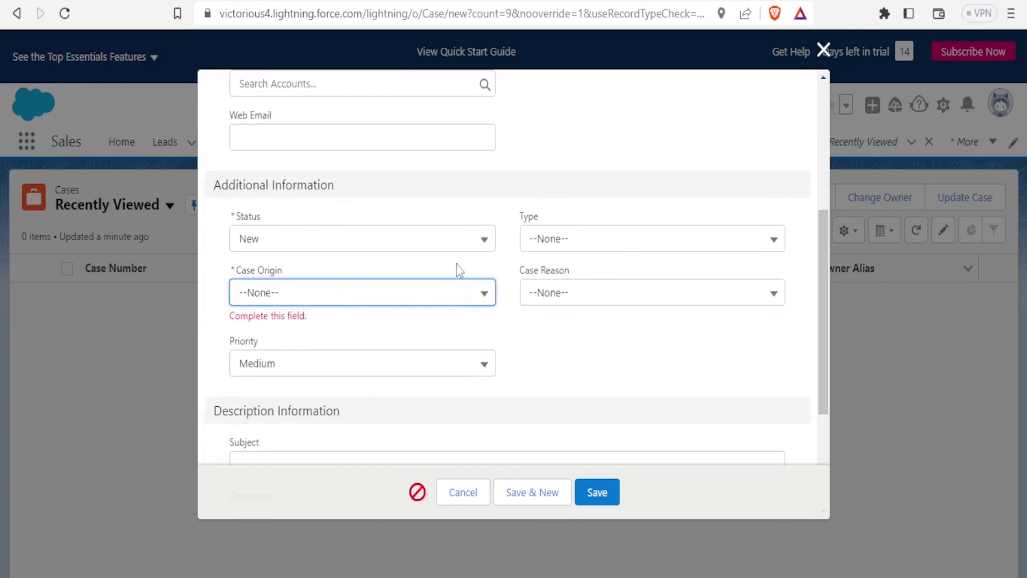
pyautogui.click(487, 247)
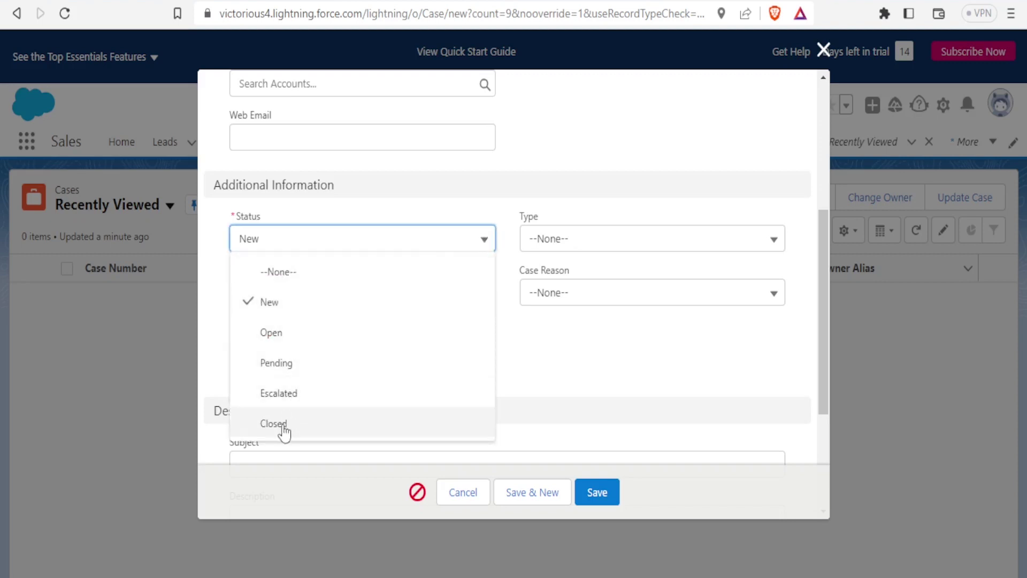
pyautogui.click(275, 333)
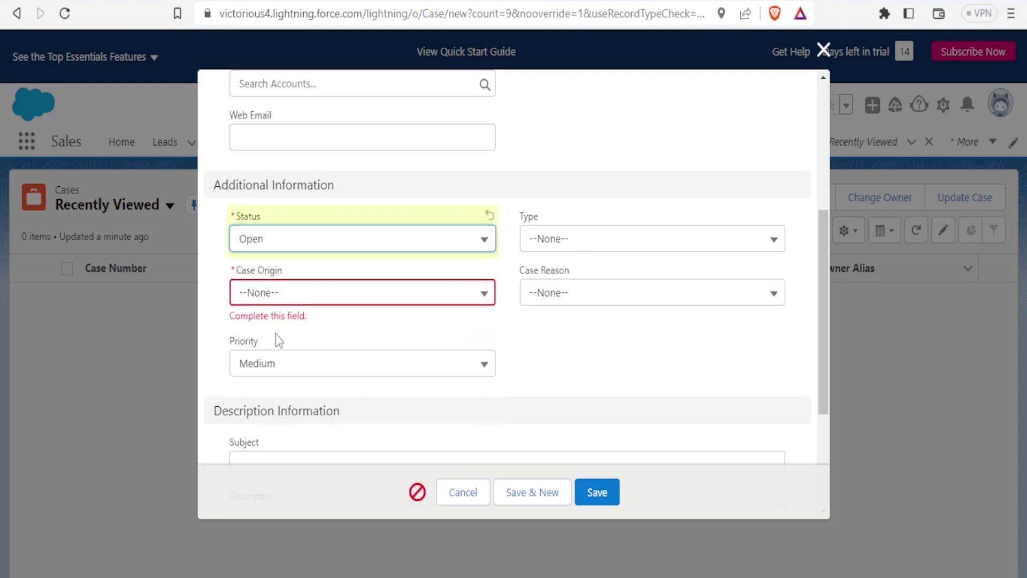
# - Set the case origin to Facebook and the priority to High
pyautogui.click(486, 295)
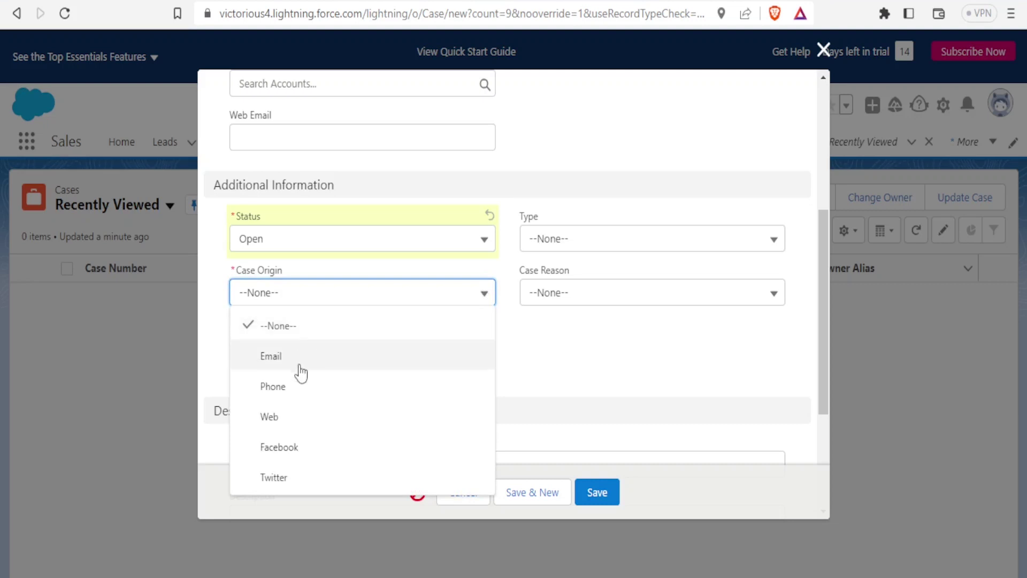
pyautogui.click(289, 452)
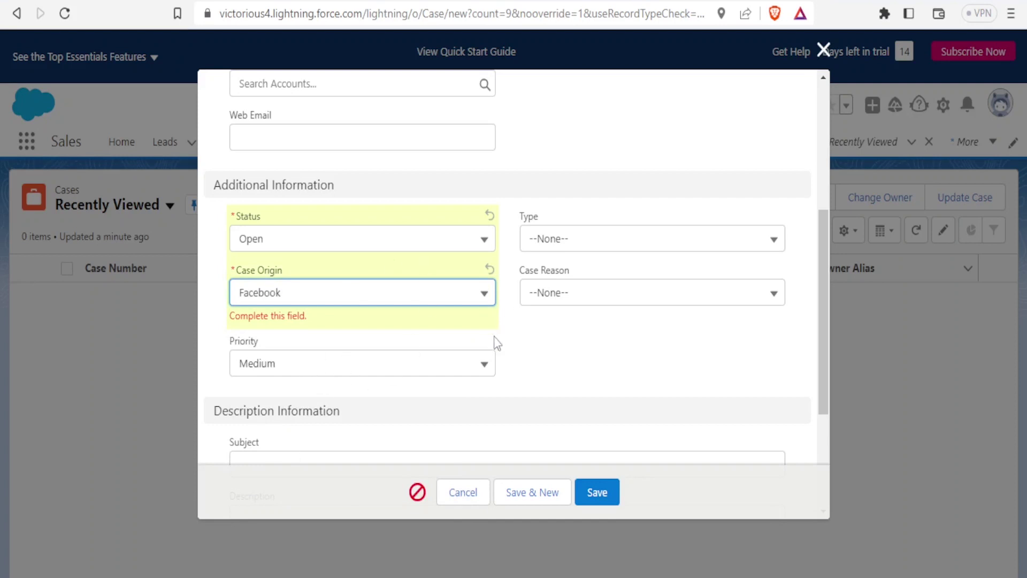
pyautogui.click(488, 371)
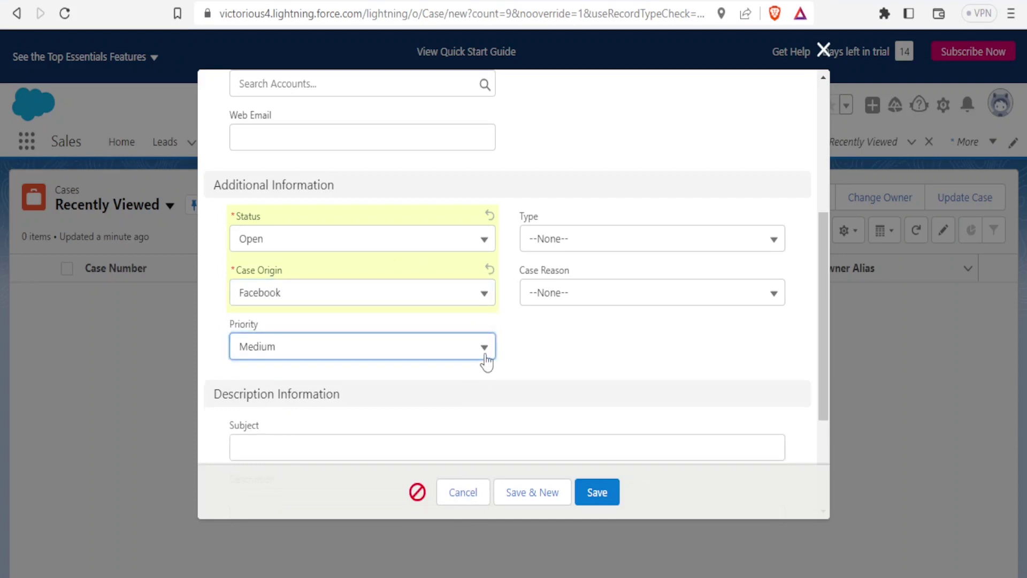
pyautogui.click(484, 354)
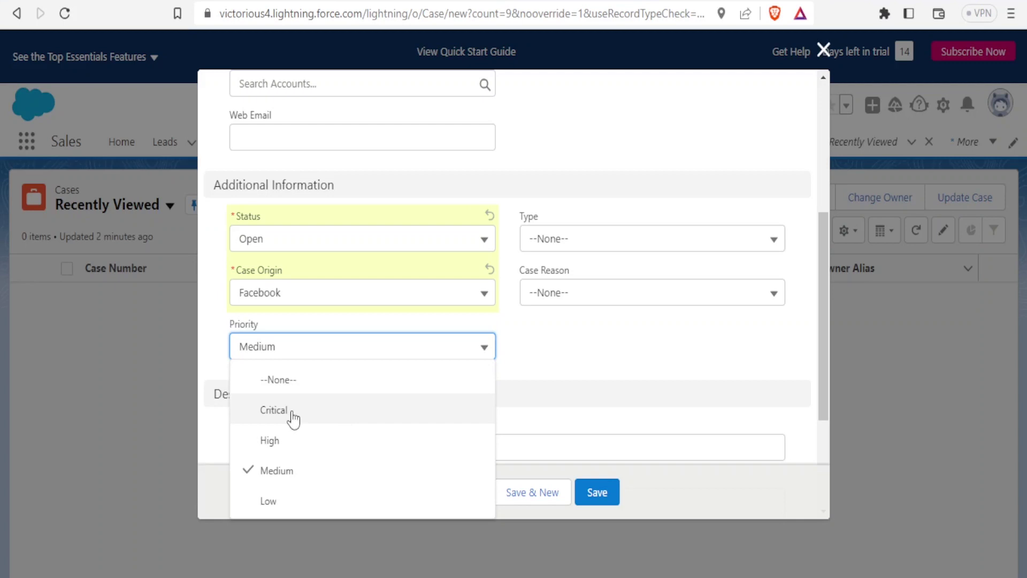
pyautogui.click(277, 443)
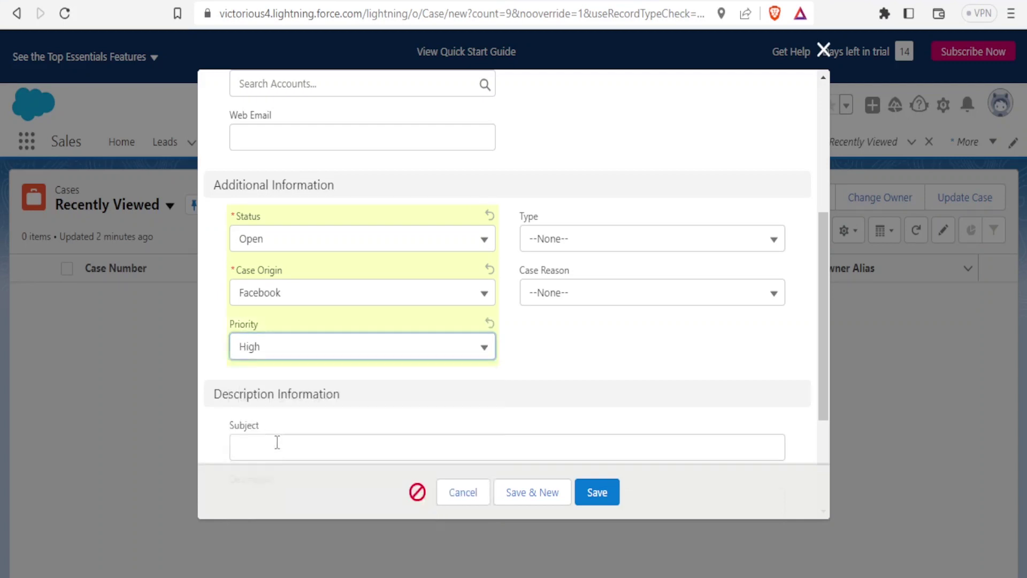
pyautogui.moveTo(824, 280); pyautogui.dragTo(821, 342)
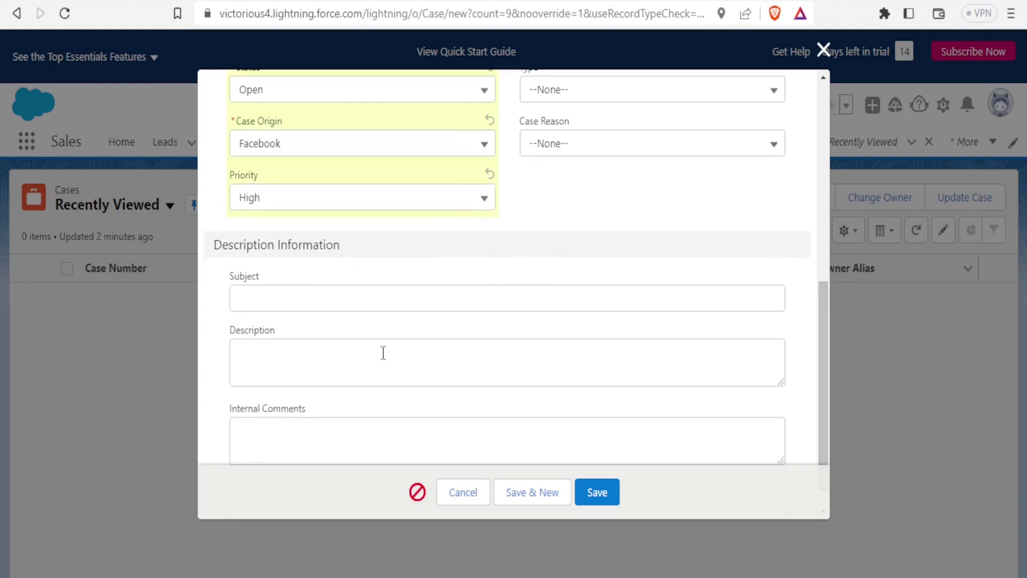
# - Enter subject Faulty Goods and an internal comment, then save the case
pyautogui.click(350, 303)
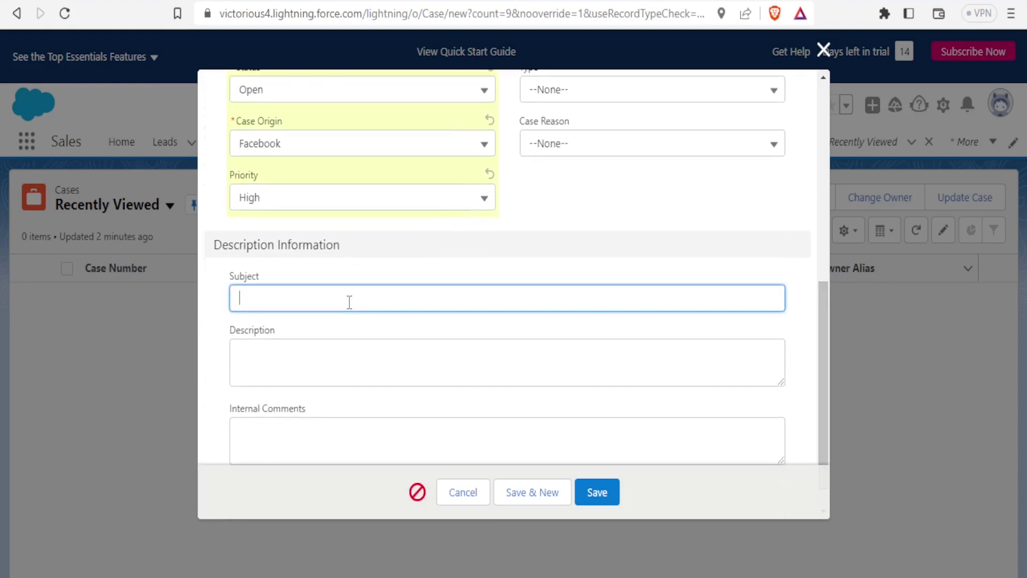
pyautogui.write('Faulty Goods')
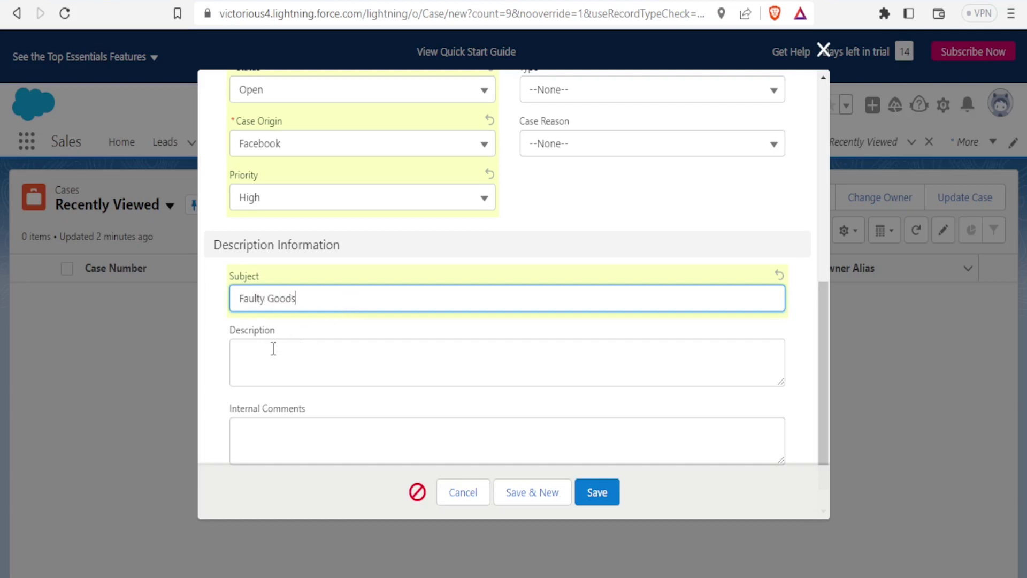
pyautogui.click(274, 349)
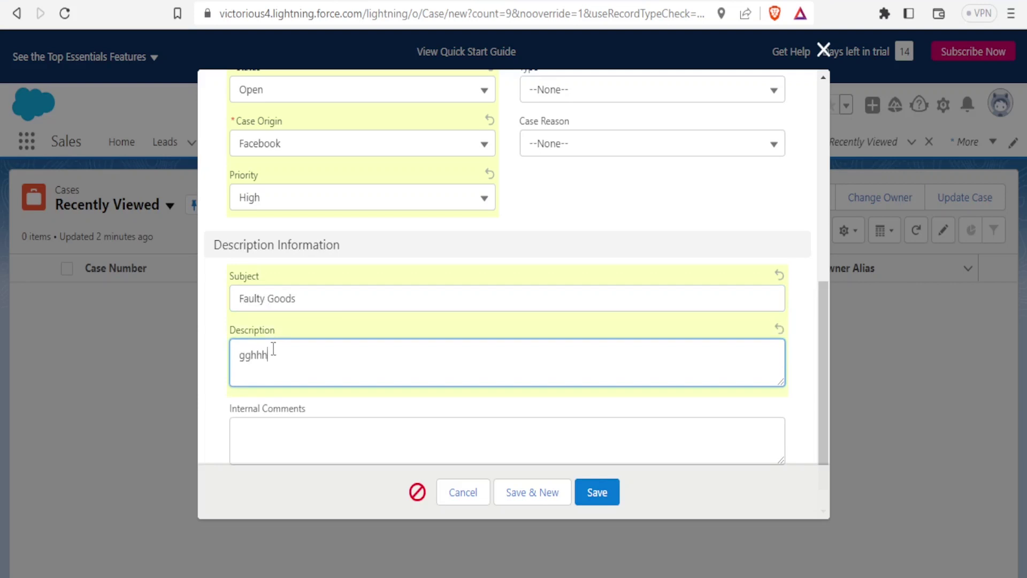
pyautogui.click(261, 429)
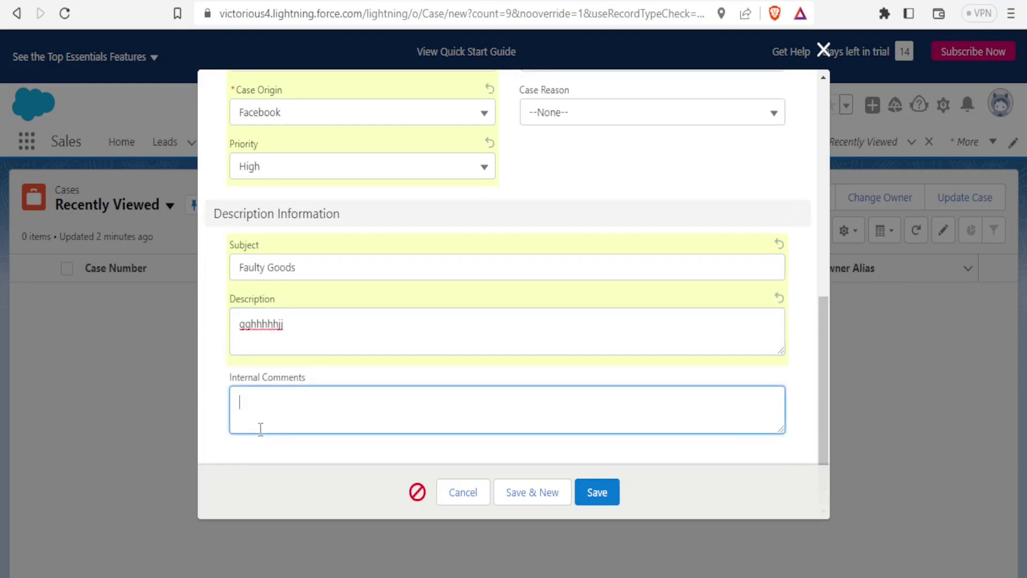
pyautogui.write('hhhhy')
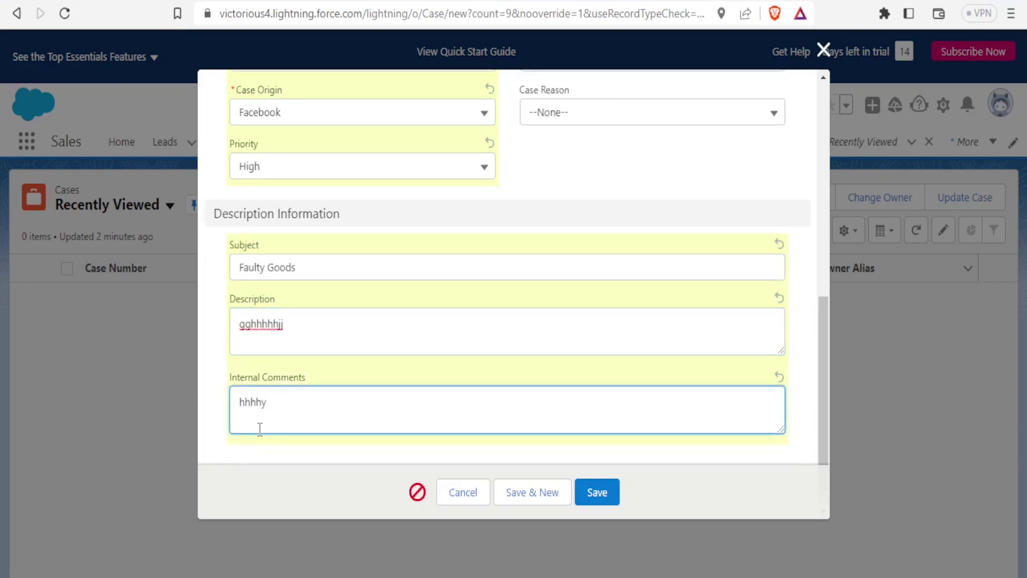
pyautogui.click(598, 492)
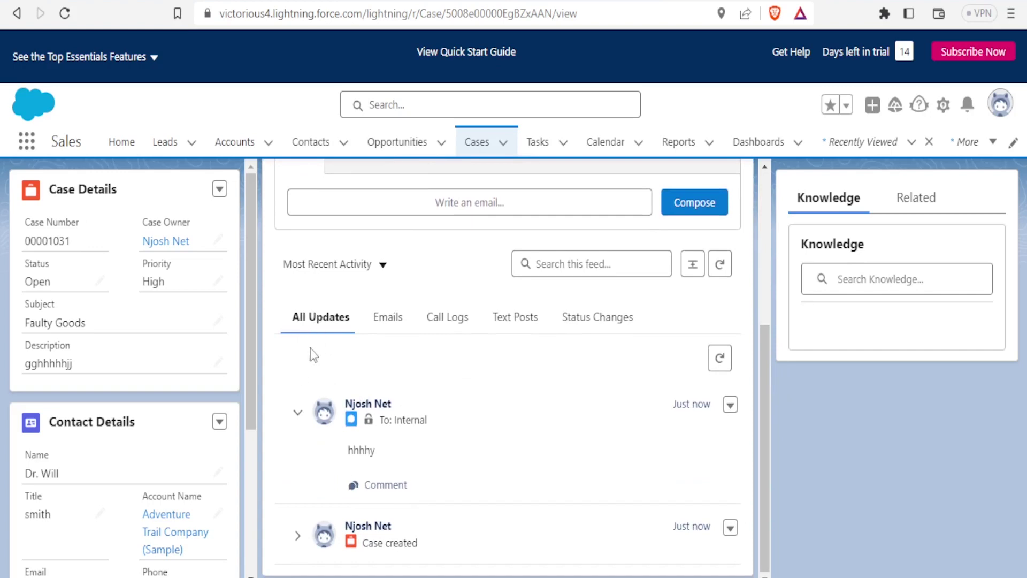
# - Filter the case feed to Emails, then to Call Logs, and scroll through it
pyautogui.click(386, 329)
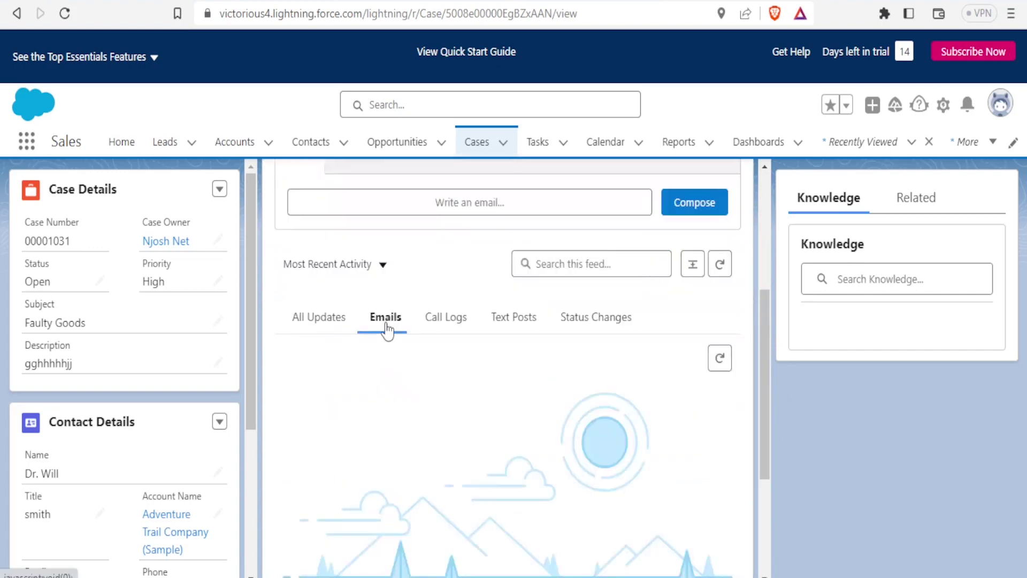
pyautogui.moveTo(766, 310); pyautogui.dragTo(763, 319)
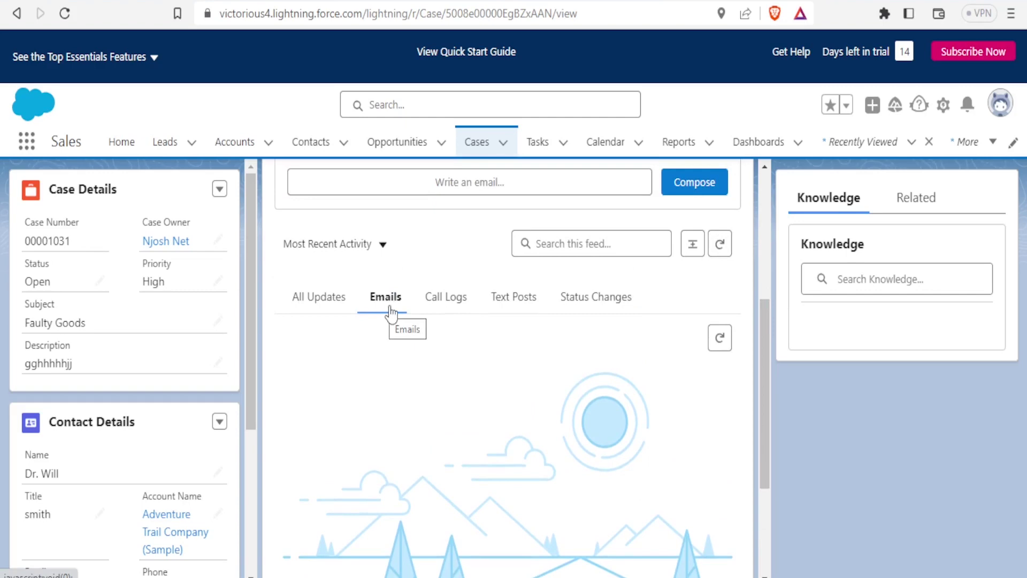
pyautogui.click(443, 306)
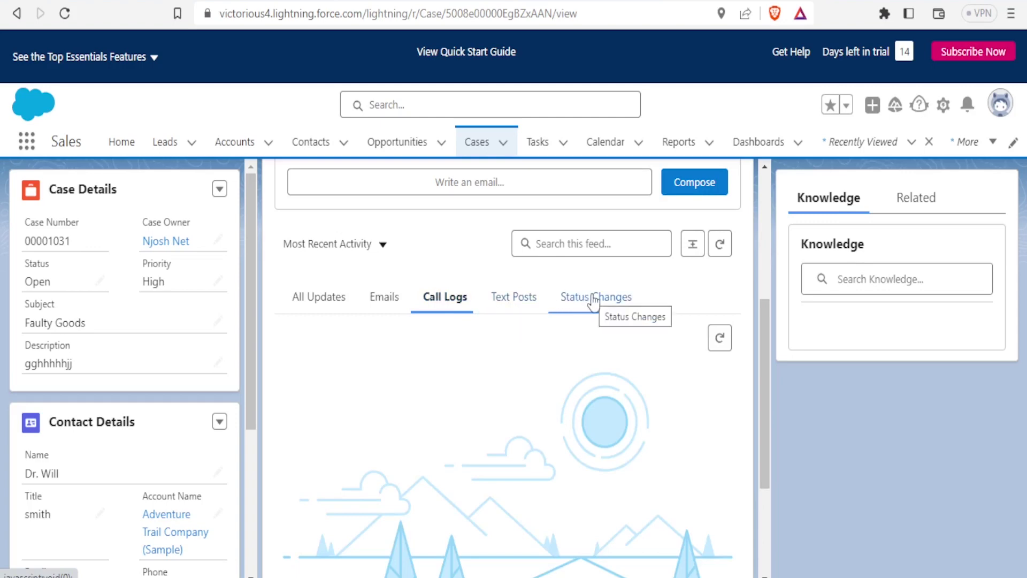
pyautogui.moveTo(766, 346); pyautogui.dragTo(753, 229)
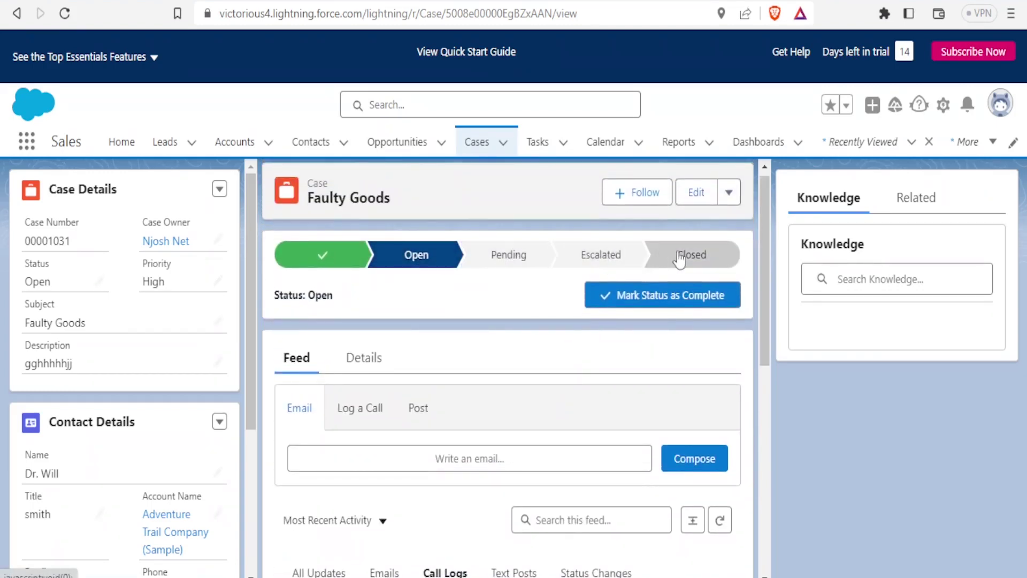
pyautogui.moveTo(769, 358); pyautogui.dragTo(770, 518)
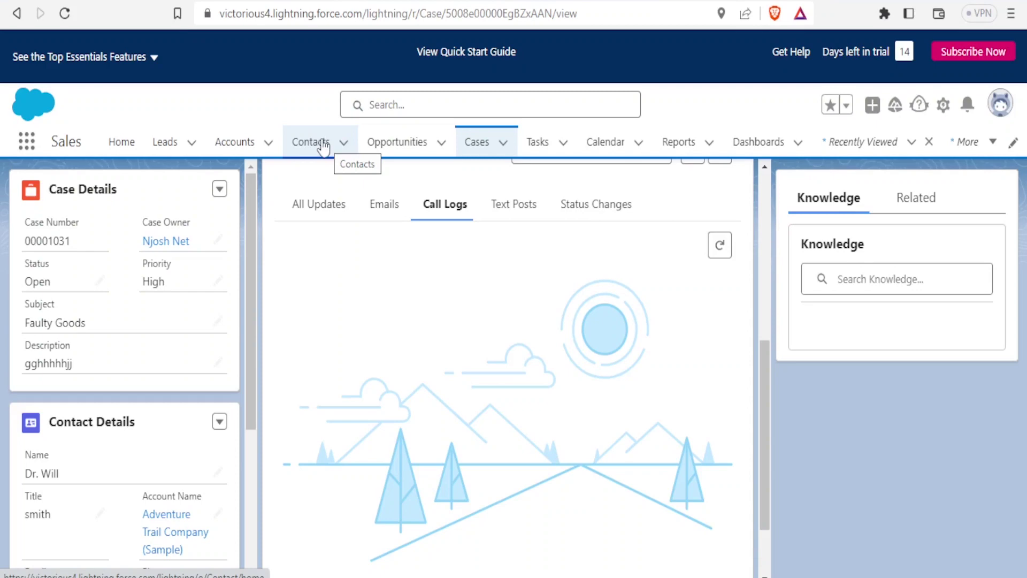
# - Open a new contact form, enter the phone number and choose salutation Prof
pyautogui.click(324, 145)
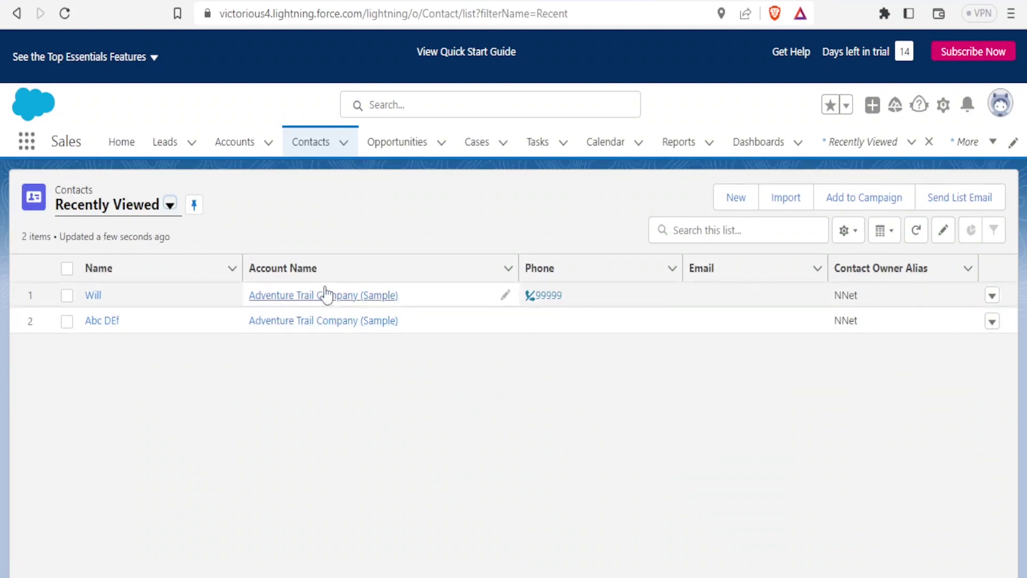
pyautogui.click(344, 150)
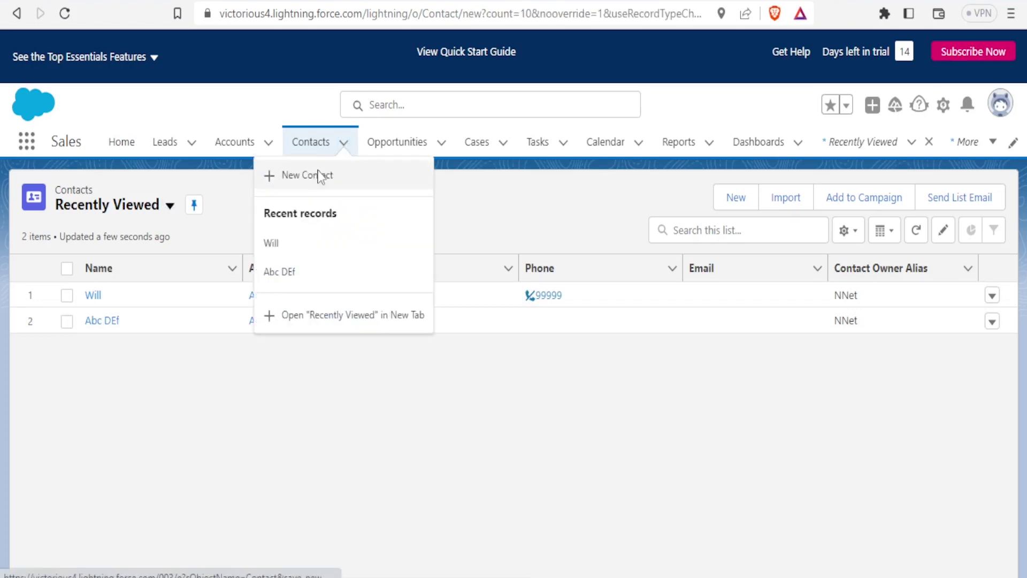
pyautogui.click(320, 179)
pyautogui.click(546, 219)
pyautogui.write('0999e')
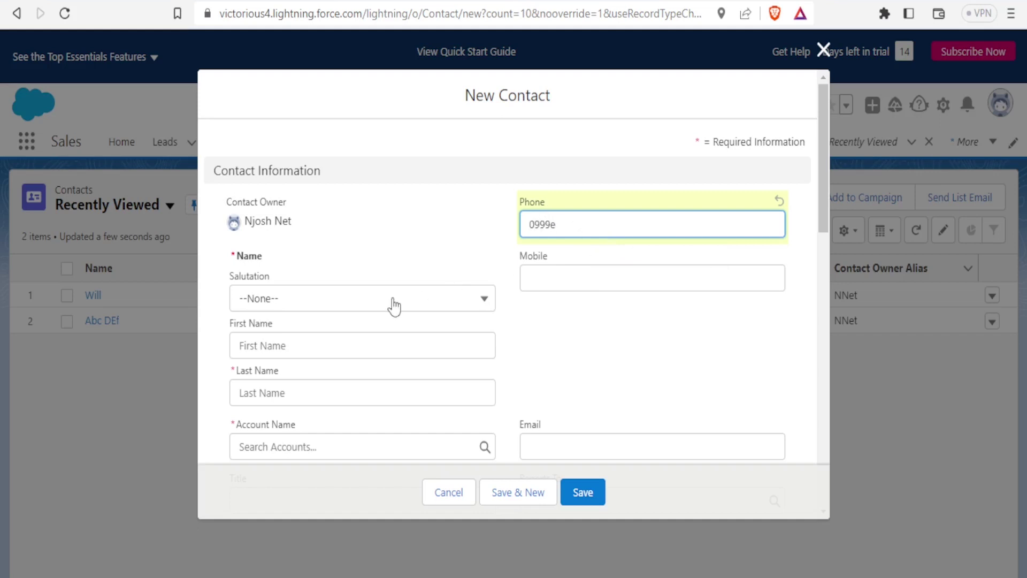
pyautogui.click(325, 304)
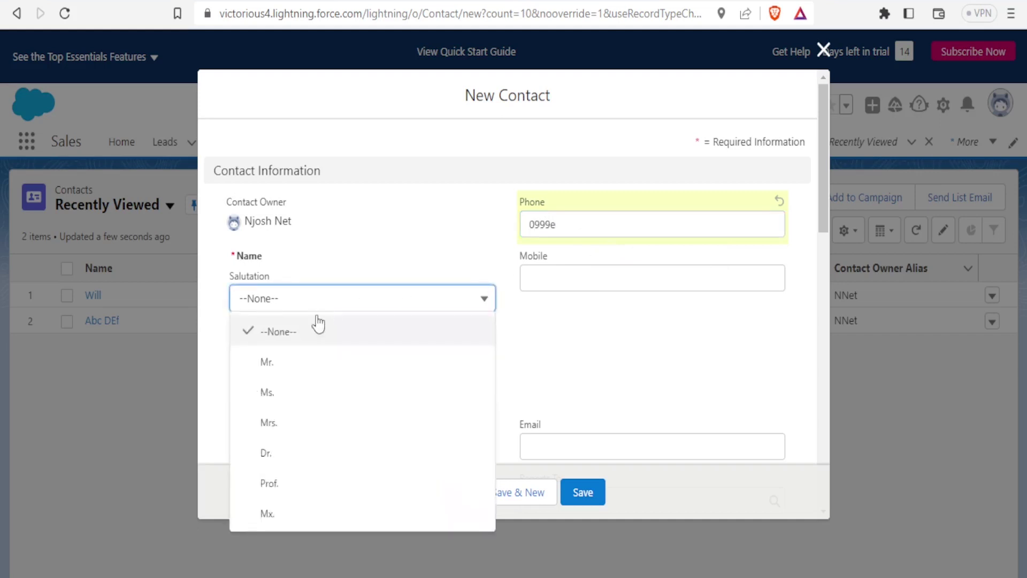
pyautogui.click(269, 485)
# - Enter the contact's first and last name, link account salesforce.com, and save
pyautogui.click(276, 348)
pyautogui.click(256, 393)
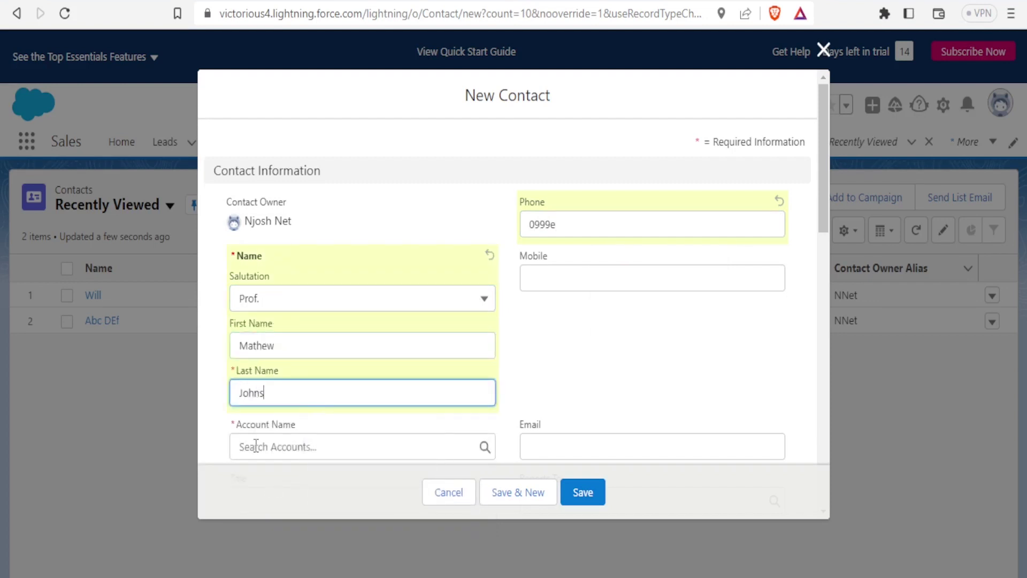
pyautogui.click(256, 446)
pyautogui.moveTo(824, 202); pyautogui.dragTo(824, 229)
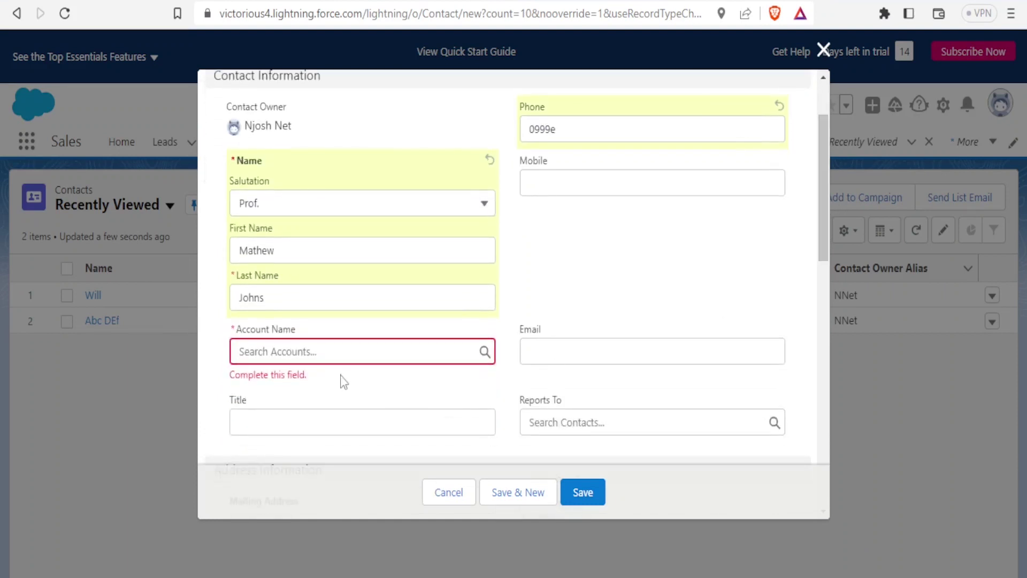
pyautogui.click(337, 353)
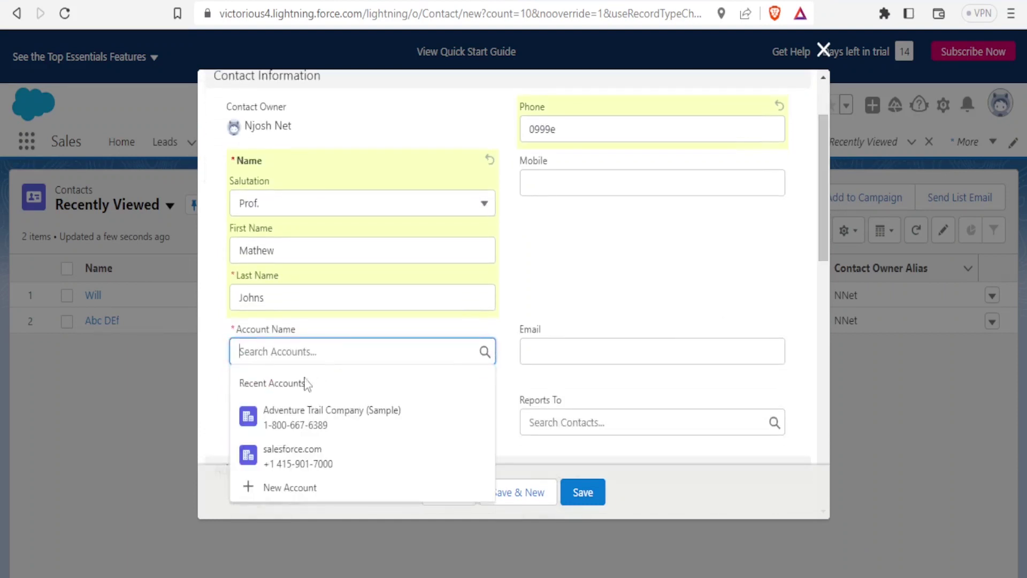
pyautogui.click(298, 456)
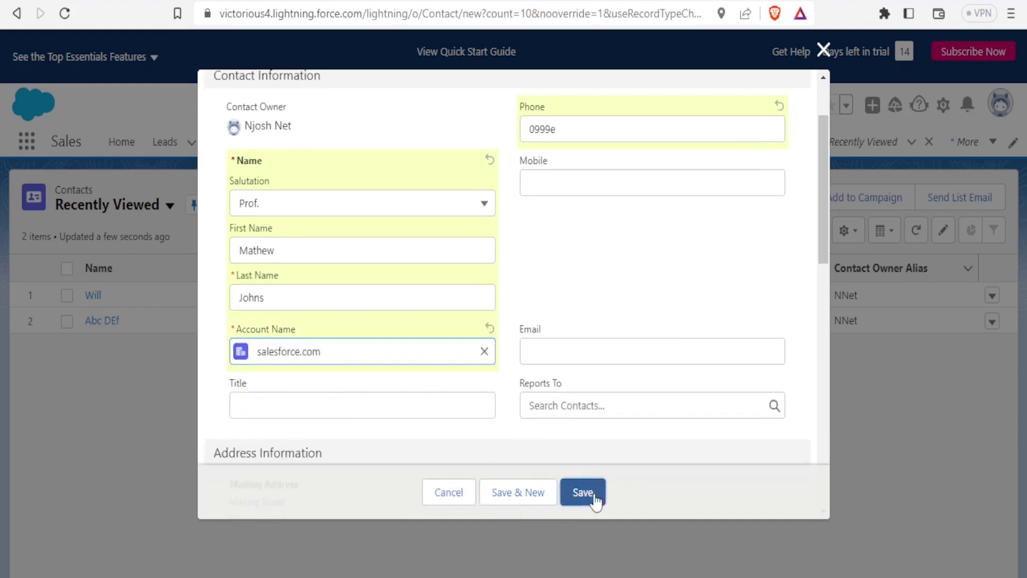
pyautogui.click(594, 493)
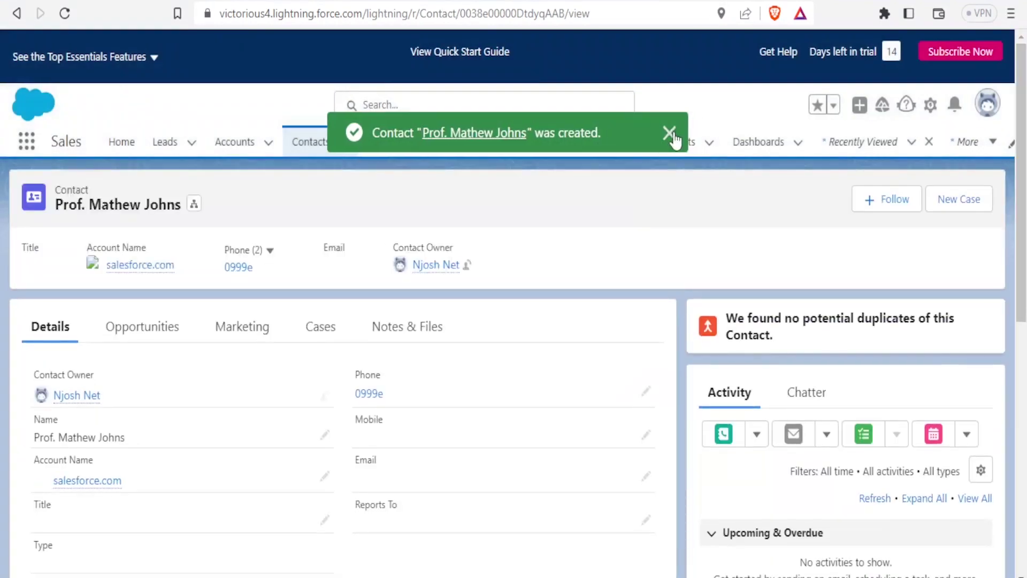
# - Dismiss the contact-created confirmation and scroll down the contact page toward the 18–24 June 2023 calendar week
pyautogui.click(669, 134)
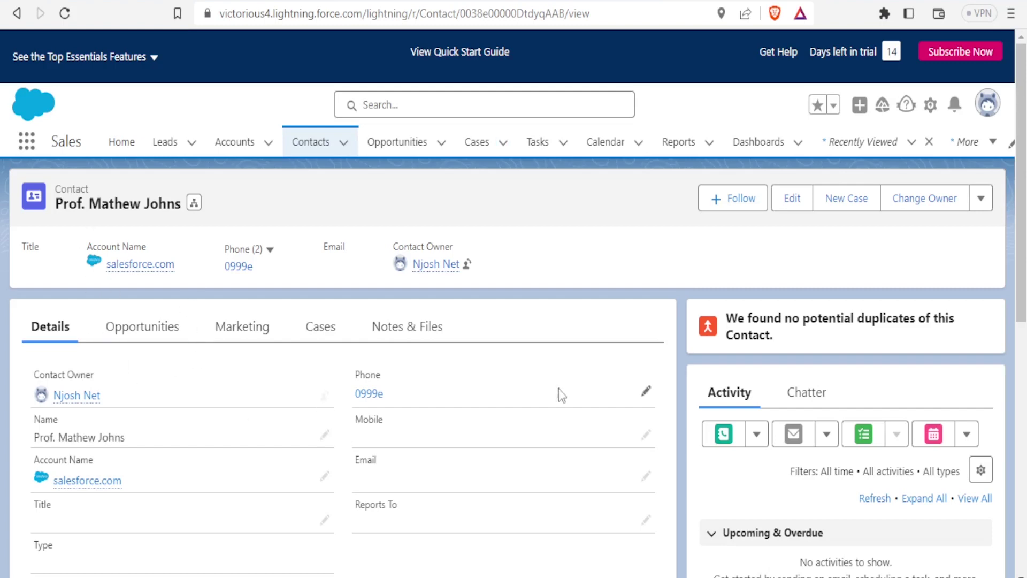
pyautogui.scroll(-3, 514, 374)
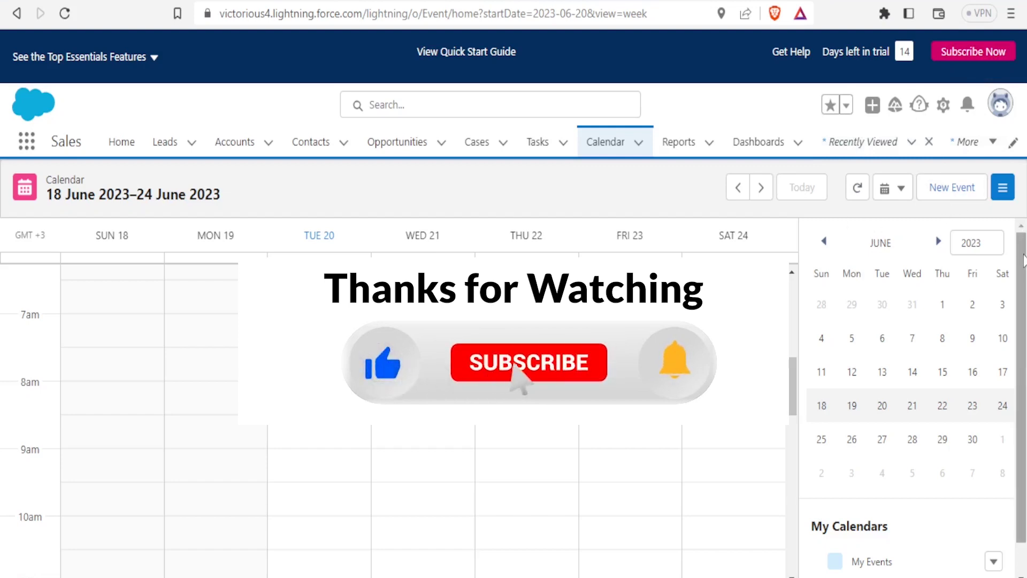
pyautogui.moveTo(1023, 260); pyautogui.dragTo(1023, 293)
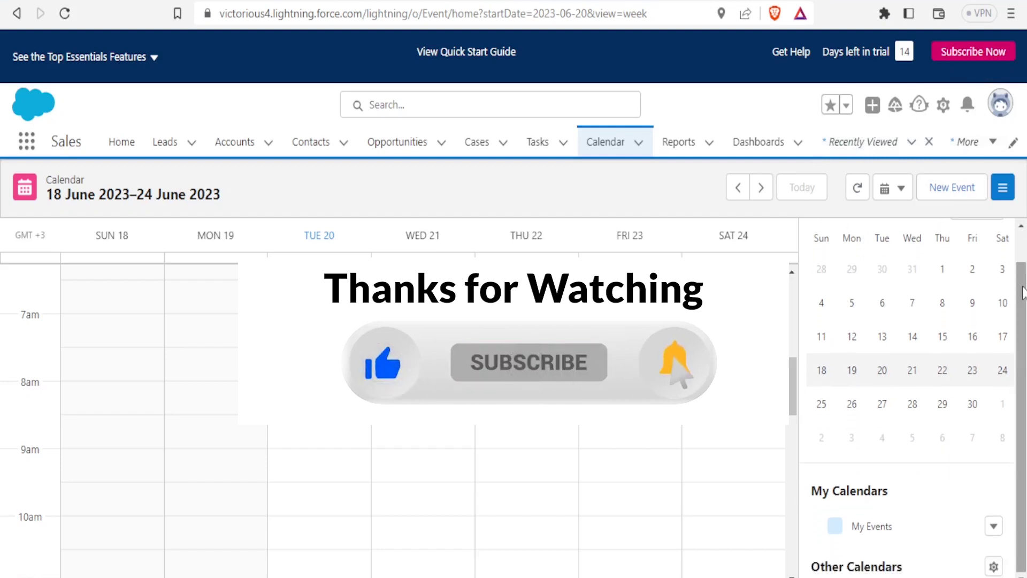